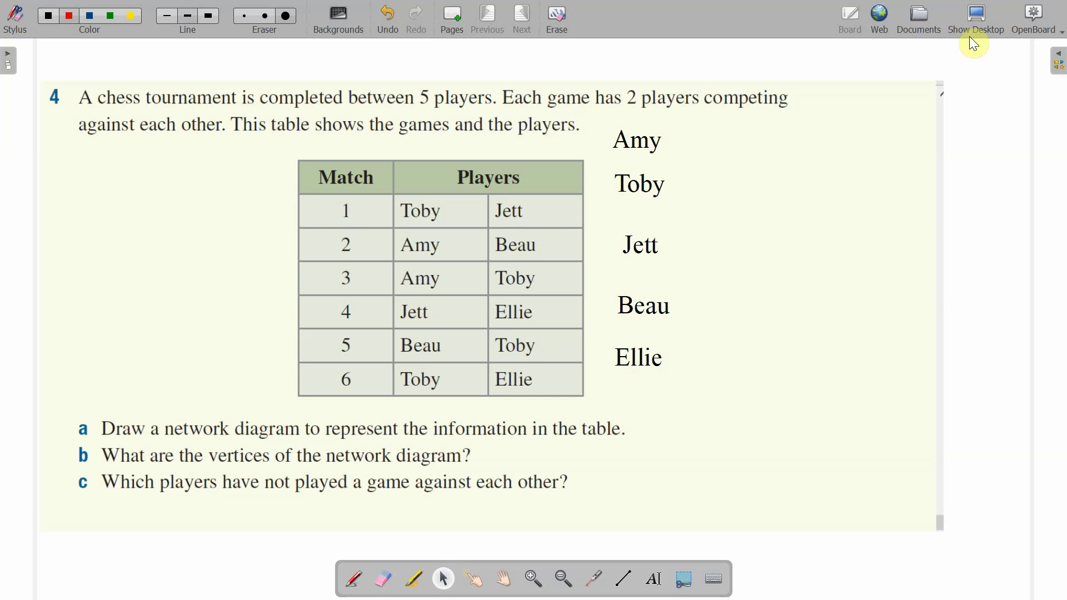
- Open OpenBoard's main application menu from the top-right corner
{"action": "left_click", "coordinate": [1028, 18]}
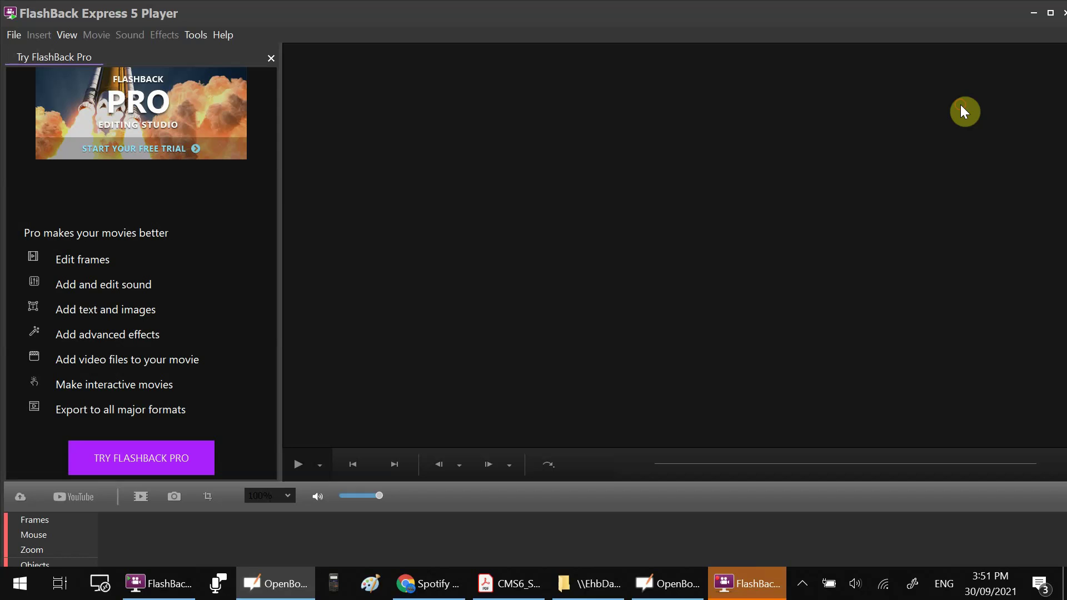
- Check question 4's chess match table in the Acrobat PDF, then return to OpenBoard
{"action": "left_click", "coordinate": [961, 112]}
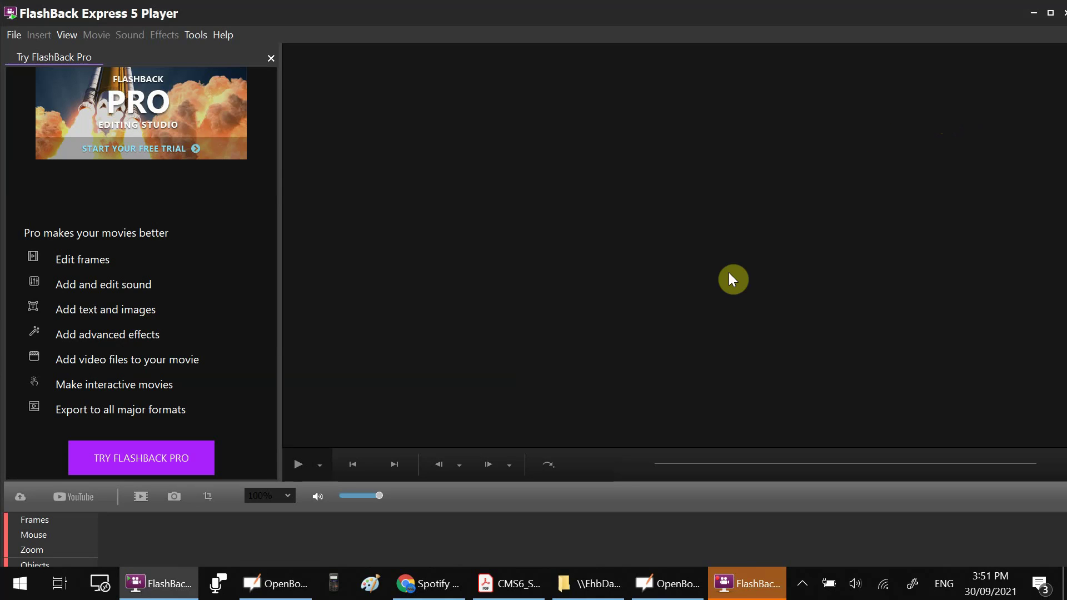
{"action": "left_click", "coordinate": [510, 583]}
{"action": "scroll", "coordinate": [518, 264], "scroll_direction": "up", "scroll_amount": 2}
{"action": "scroll", "coordinate": [517, 264], "scroll_direction": "up", "scroll_amount": 3}
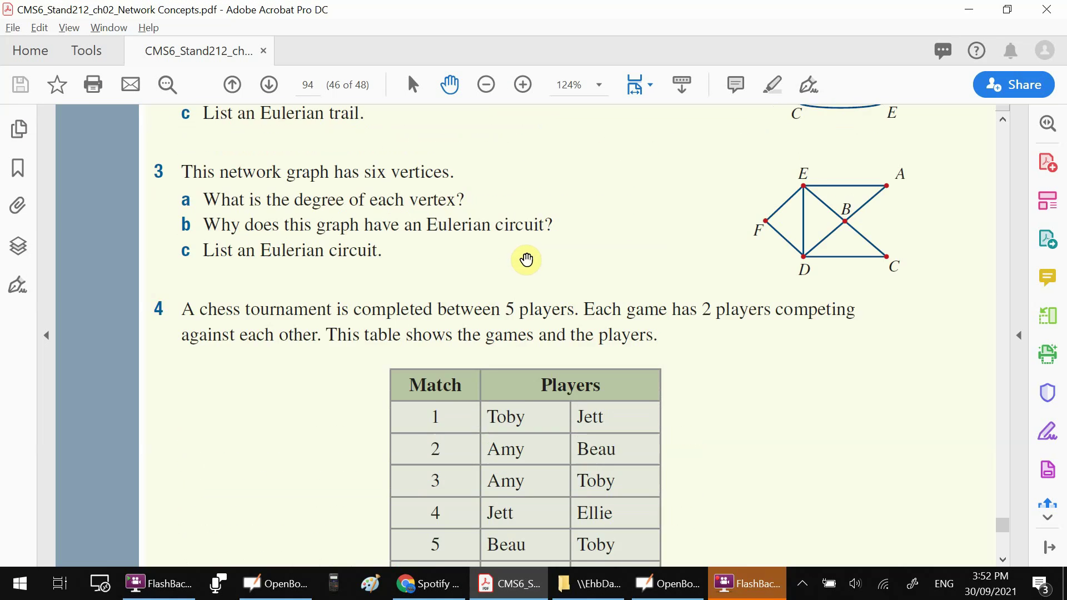
{"action": "scroll", "coordinate": [526, 257], "scroll_direction": "up", "scroll_amount": 3}
{"action": "scroll", "coordinate": [529, 258], "scroll_direction": "up", "scroll_amount": 5}
{"action": "scroll", "coordinate": [532, 258], "scroll_direction": "up", "scroll_amount": 2}
{"action": "scroll", "coordinate": [531, 258], "scroll_direction": "down", "scroll_amount": 1}
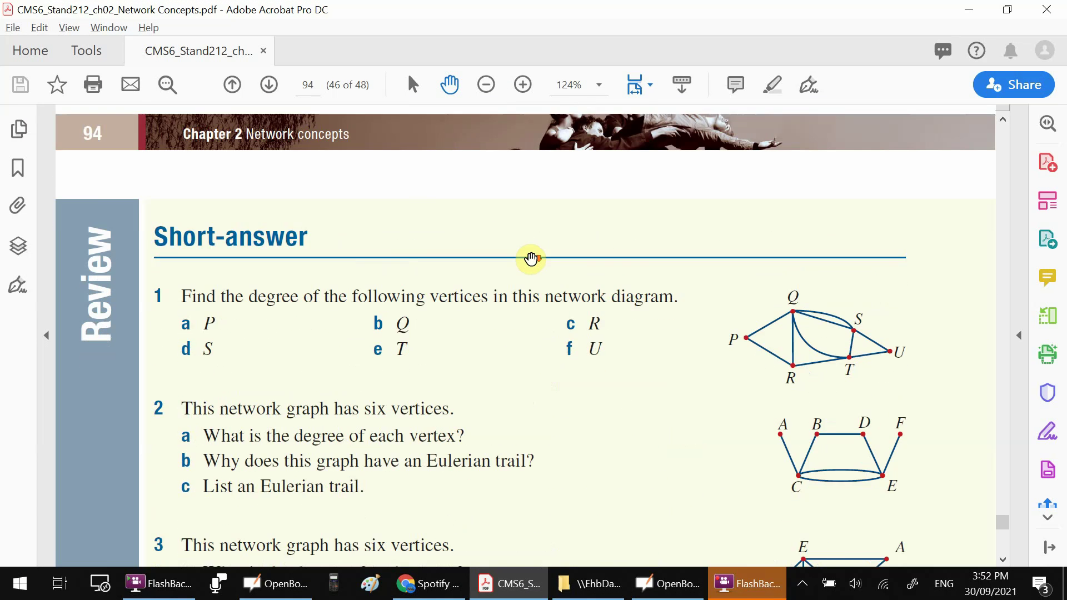
{"action": "scroll", "coordinate": [531, 258], "scroll_direction": "up", "scroll_amount": 1}
{"action": "scroll", "coordinate": [532, 258], "scroll_direction": "down", "scroll_amount": 2}
{"action": "scroll", "coordinate": [531, 259], "scroll_direction": "down", "scroll_amount": 2}
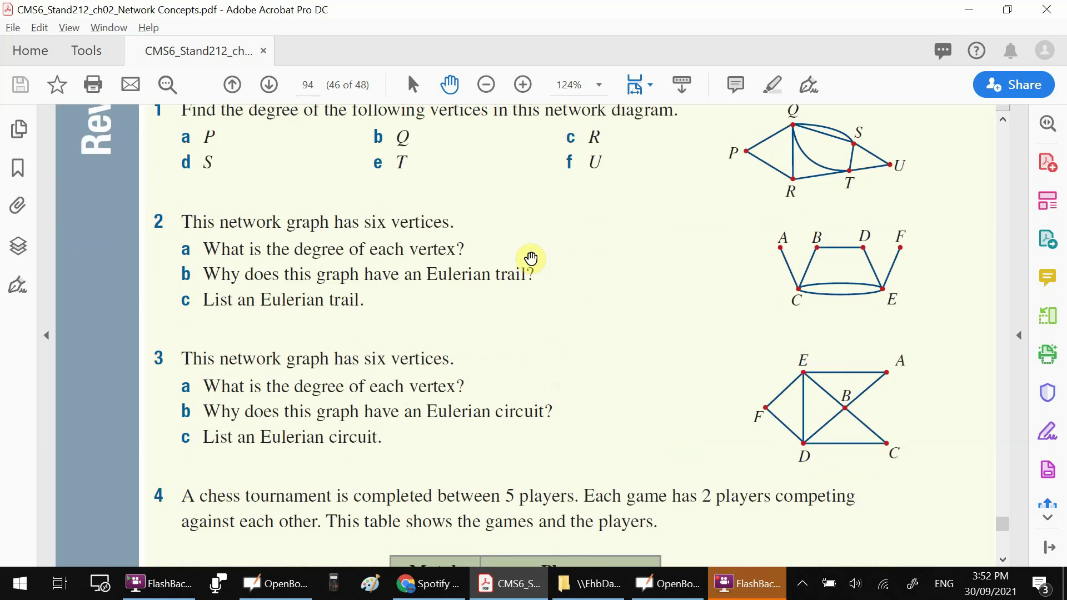
{"action": "scroll", "coordinate": [531, 258], "scroll_direction": "down", "scroll_amount": 2}
{"action": "scroll", "coordinate": [531, 259], "scroll_direction": "down", "scroll_amount": 2}
{"action": "scroll", "coordinate": [532, 258], "scroll_direction": "down", "scroll_amount": 1}
{"action": "scroll", "coordinate": [532, 259], "scroll_direction": "down", "scroll_amount": 1}
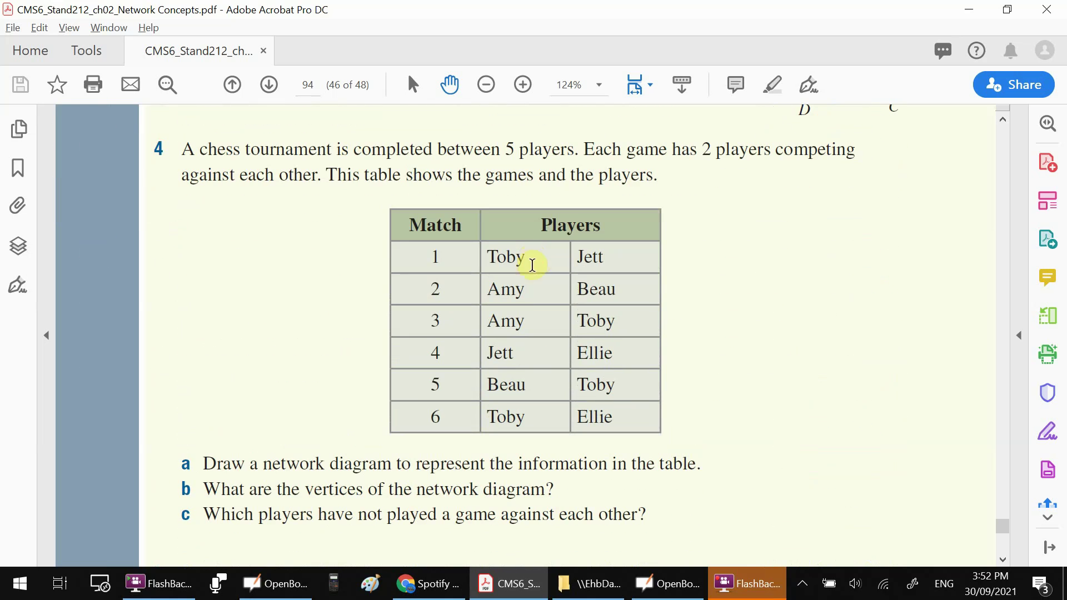
{"action": "left_click", "coordinate": [296, 586]}
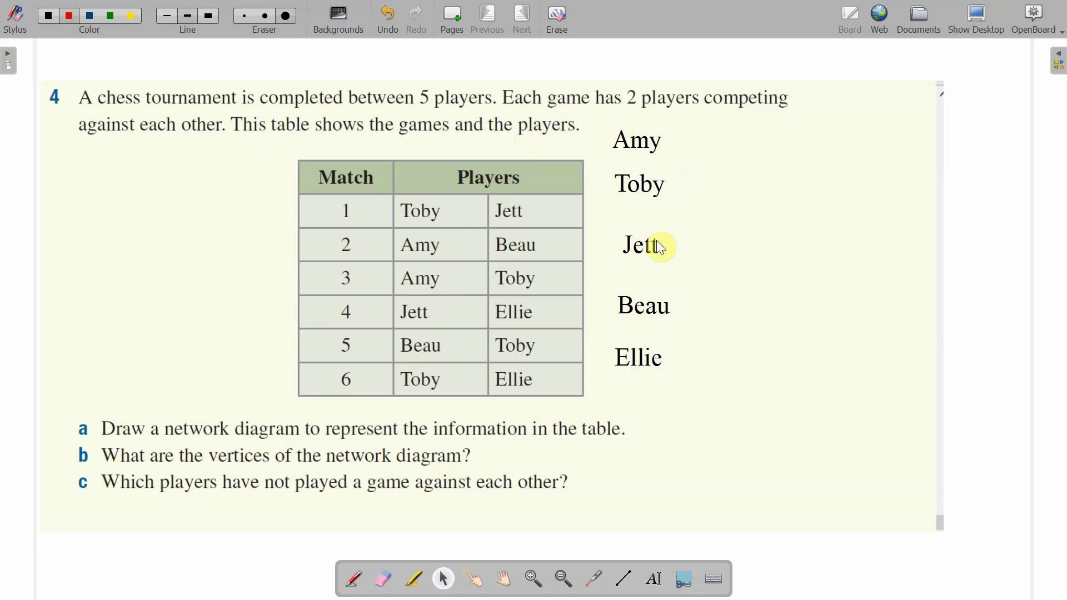
- Nudge the Amy label up-left and move Toby to the upper right of the page
{"action": "left_click", "coordinate": [652, 160]}
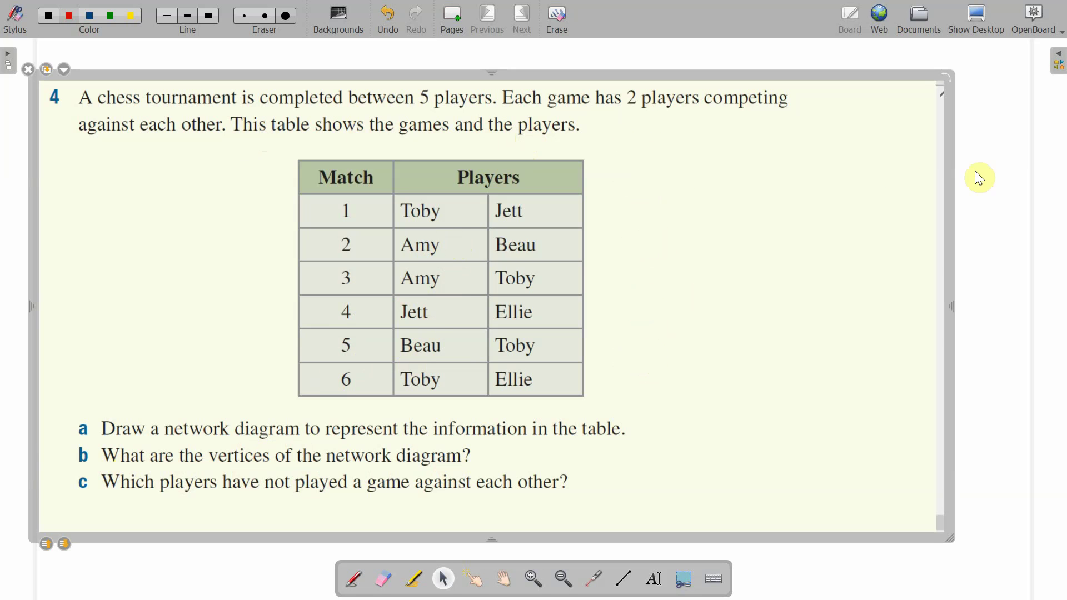
{"action": "left_click", "coordinate": [975, 172]}
{"action": "left_click", "coordinate": [651, 138]}
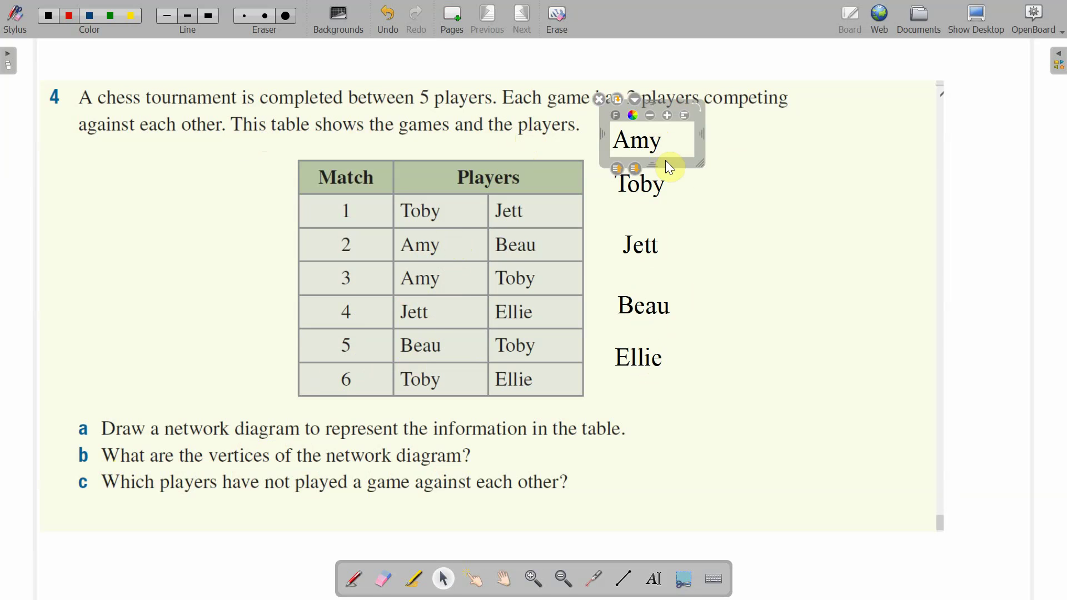
{"action": "left_click_drag", "start_coordinate": [665, 160], "coordinate": [656, 150]}
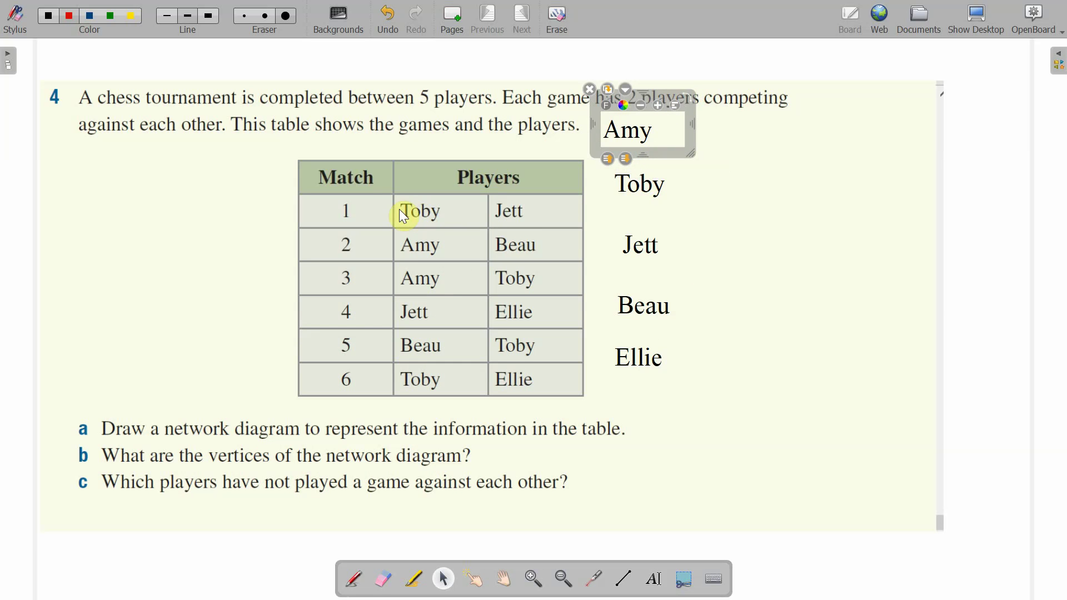
{"action": "left_click", "coordinate": [654, 194]}
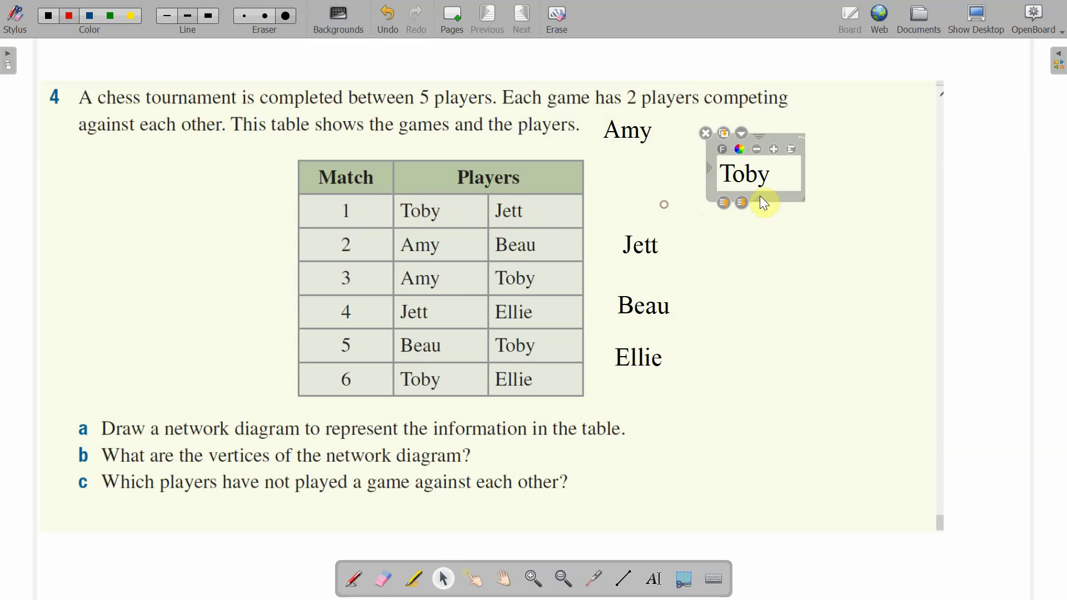
{"action": "left_click_drag", "start_coordinate": [668, 210], "coordinate": [878, 168]}
{"action": "left_click", "coordinate": [897, 188]}
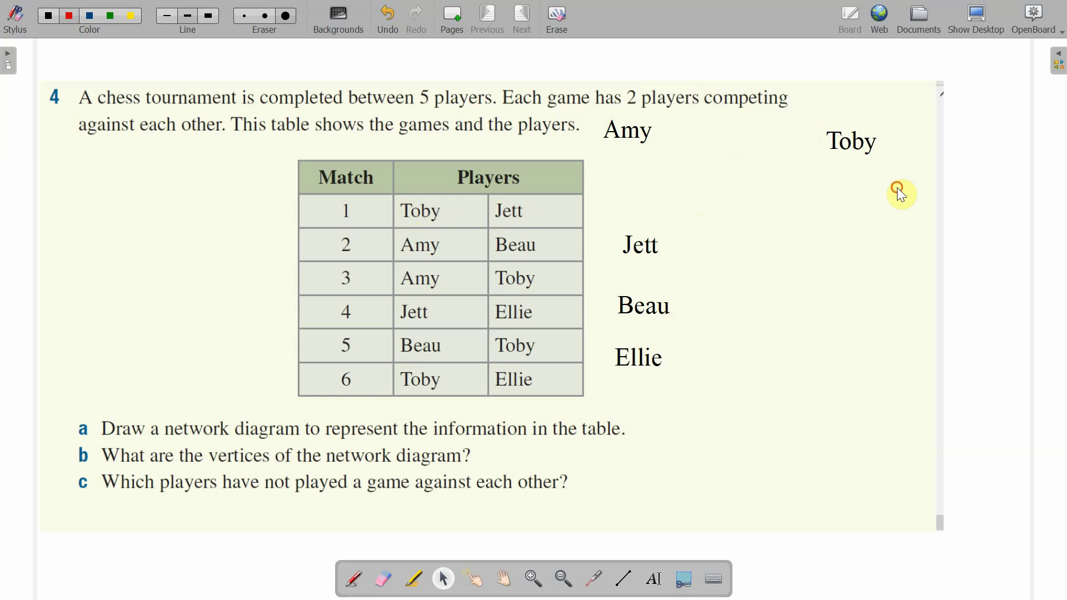
{"action": "left_click", "coordinate": [984, 153]}
- Pen a vertex dot below Toby, move Jett right below Toby, and dot Jett
{"action": "left_click", "coordinate": [50, 18]}
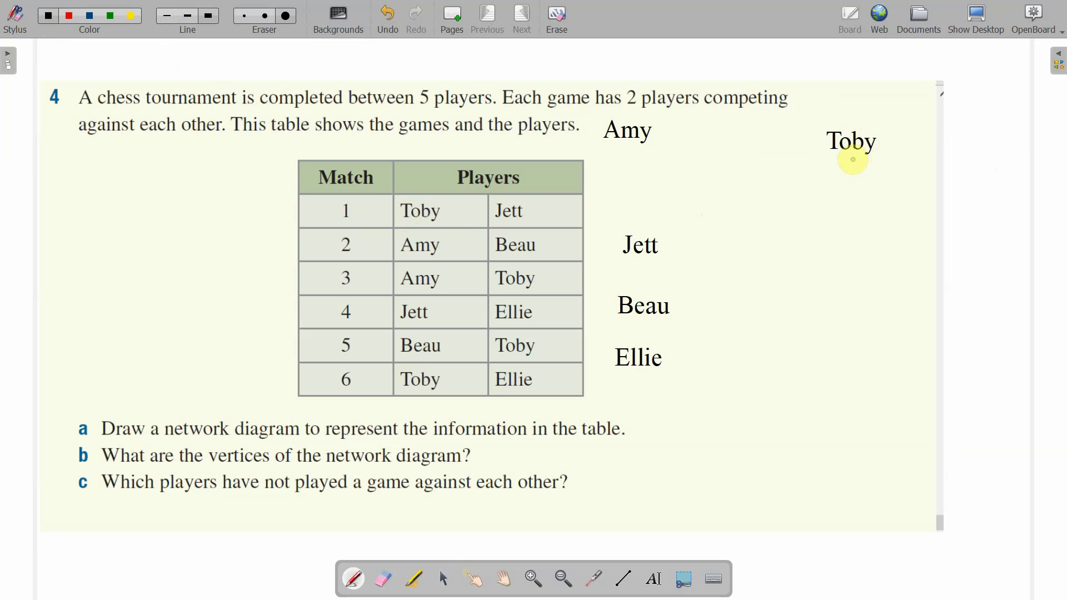
{"action": "left_click", "coordinate": [853, 159]}
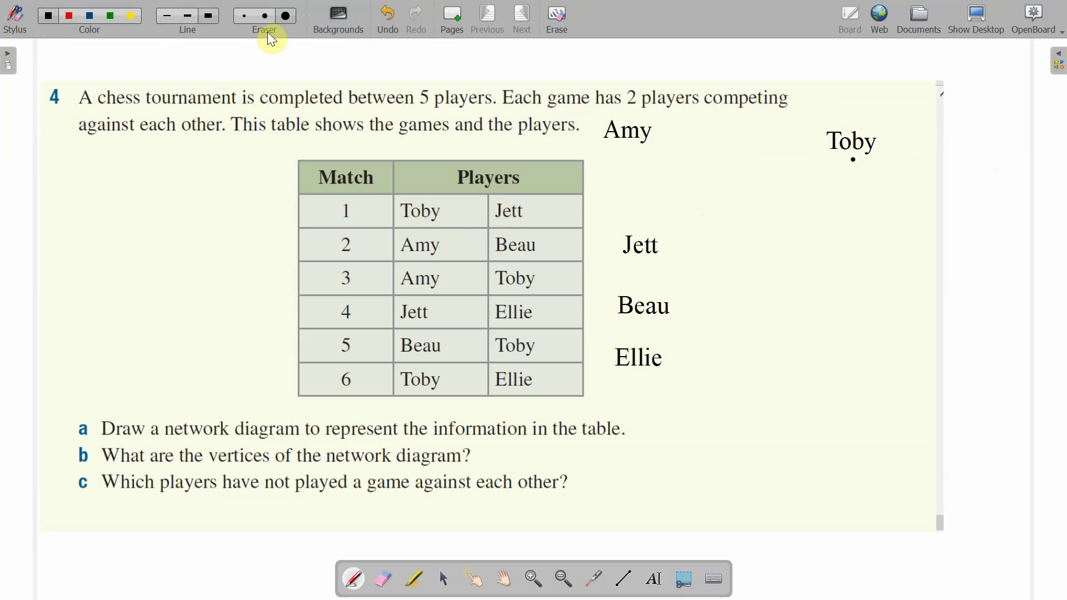
{"action": "left_click", "coordinate": [70, 15]}
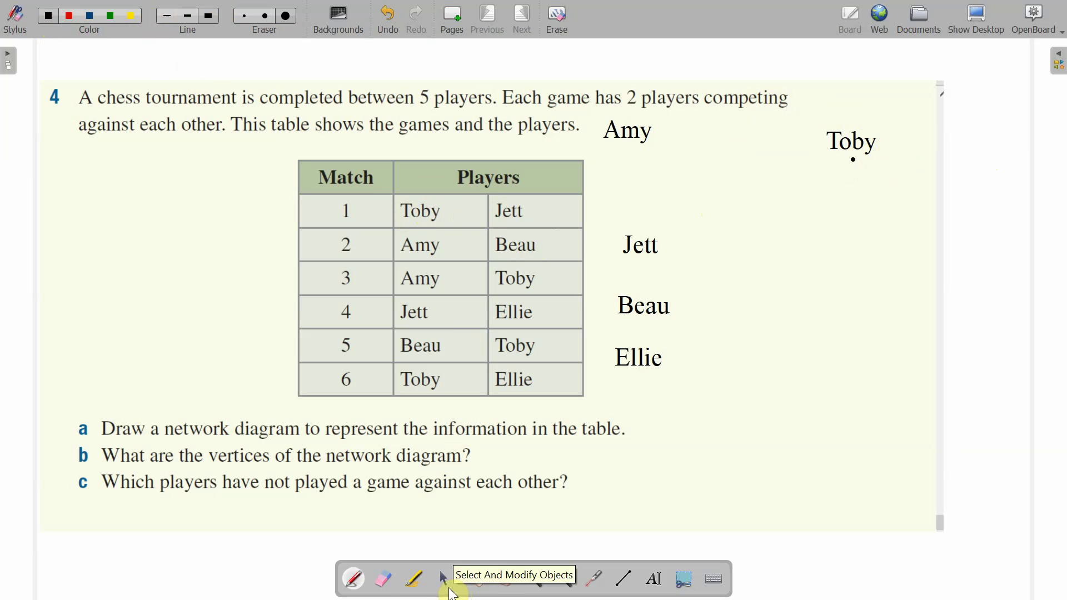
{"action": "left_click", "coordinate": [442, 578]}
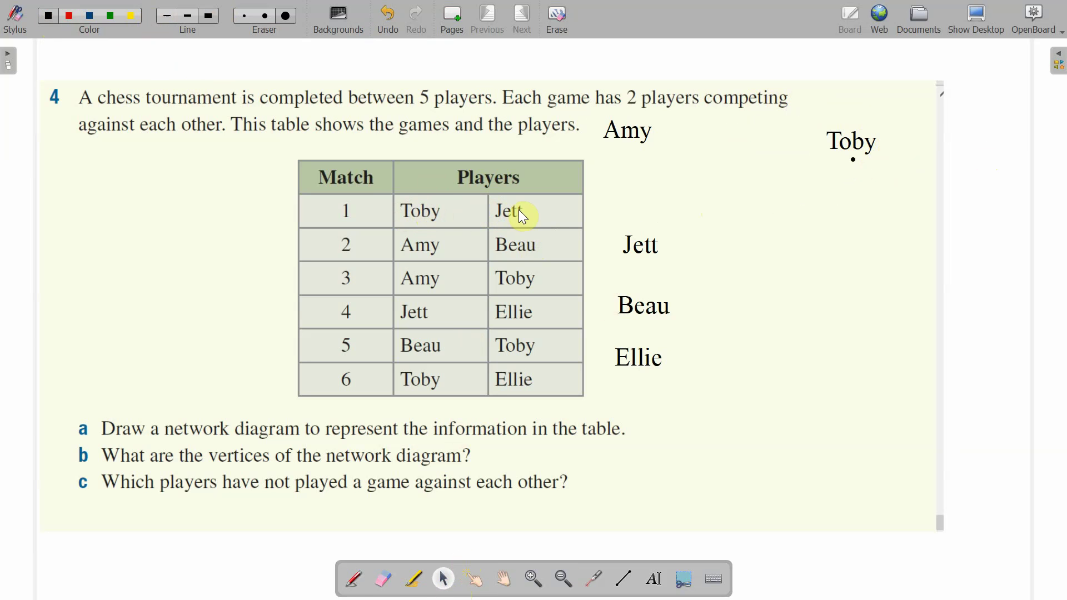
{"action": "left_click", "coordinate": [628, 242]}
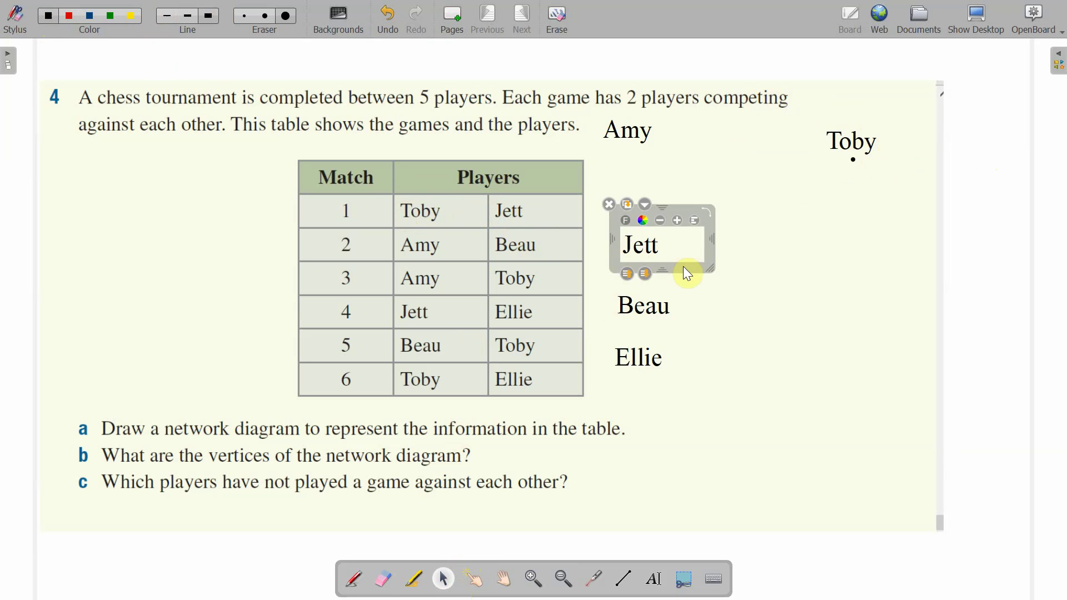
{"action": "left_click_drag", "start_coordinate": [683, 267], "coordinate": [810, 245]}
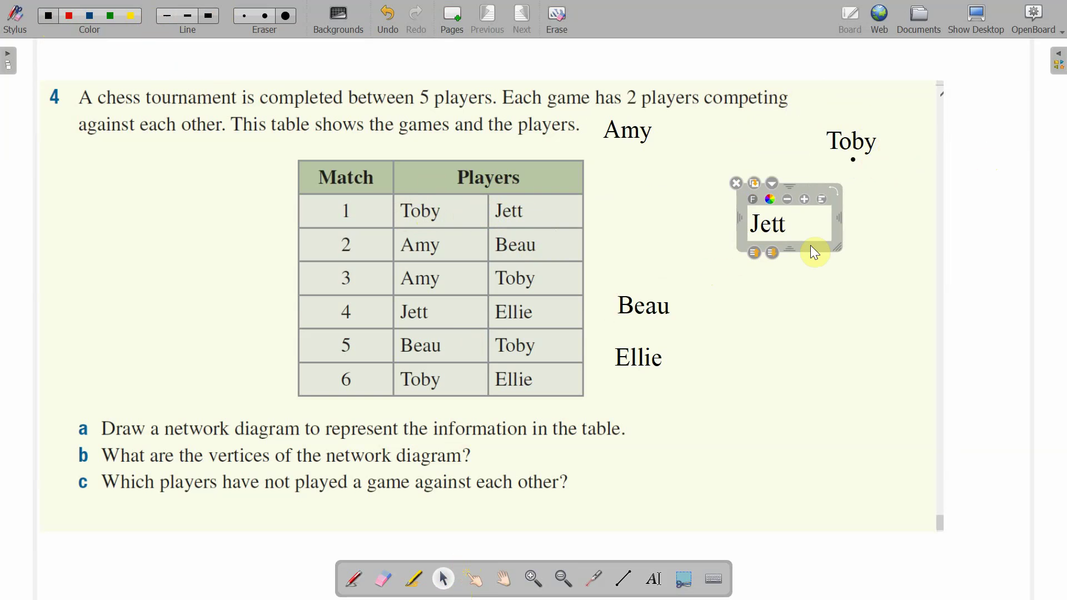
{"action": "left_click", "coordinate": [48, 15]}
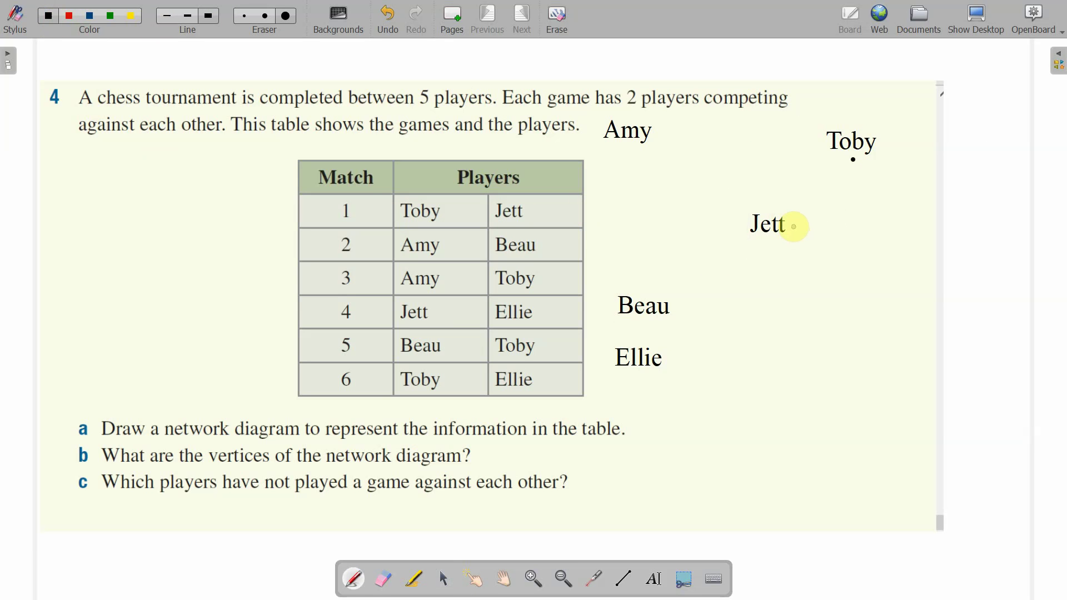
{"action": "left_click", "coordinate": [792, 226]}
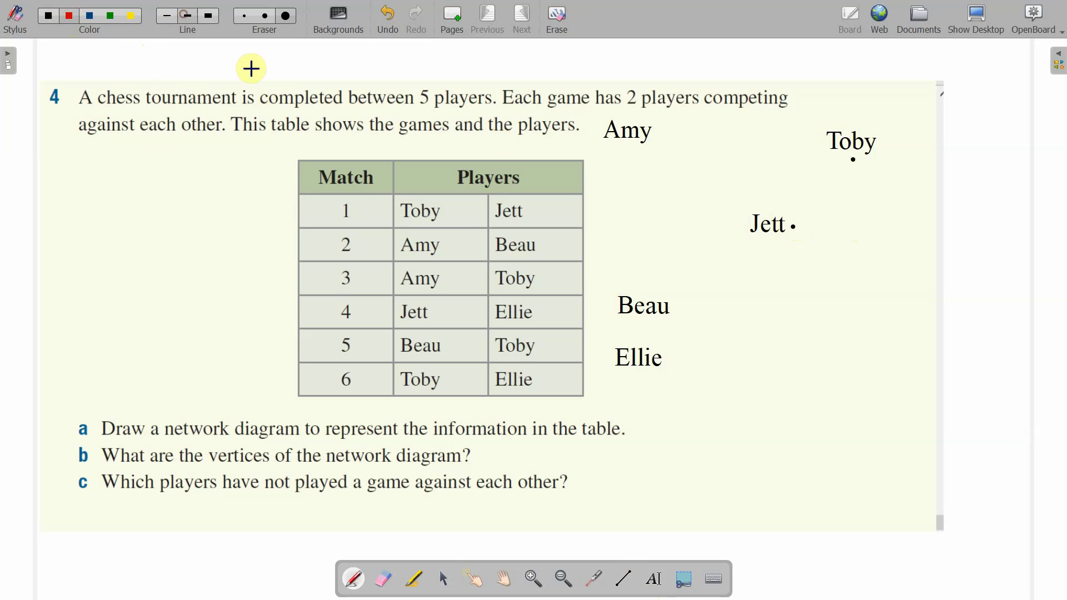
- Draw a red straight edge from Toby to Jett and strike through match row 1
{"action": "left_click", "coordinate": [653, 578]}
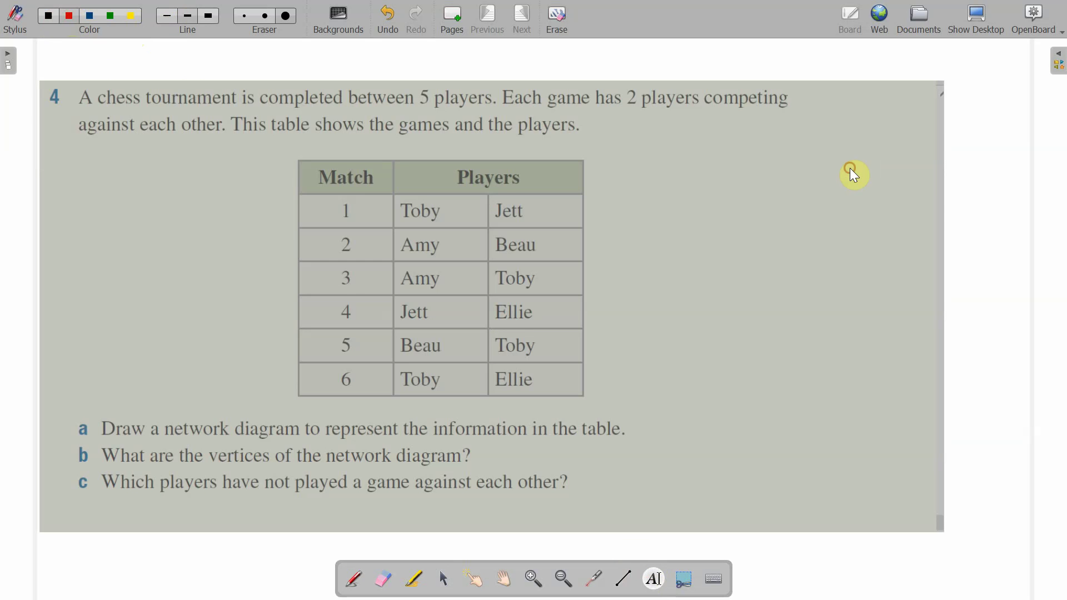
{"action": "left_click", "coordinate": [959, 177]}
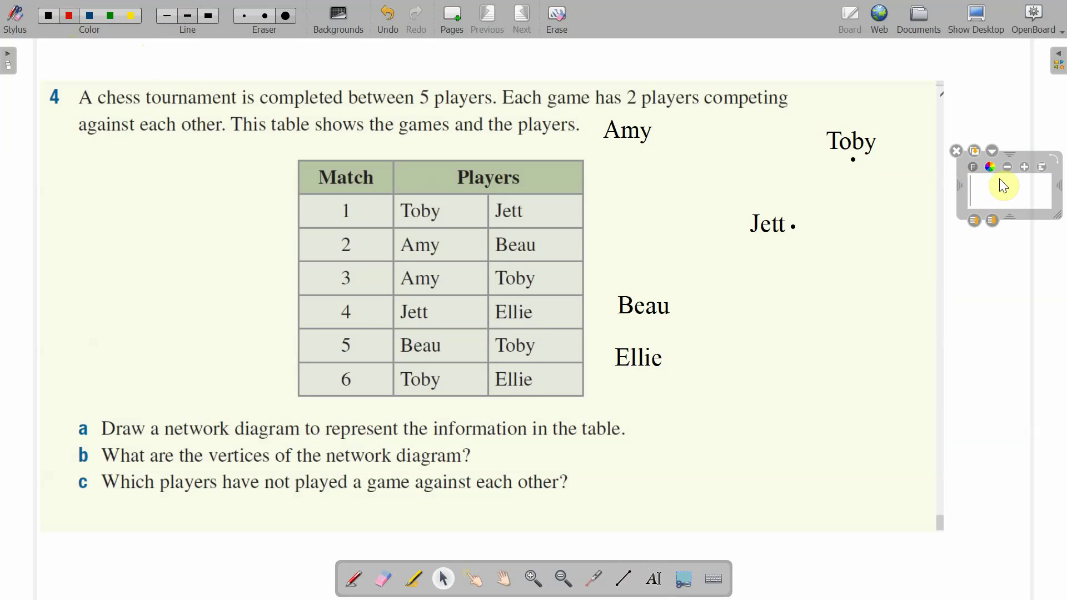
{"action": "left_click", "coordinate": [956, 151]}
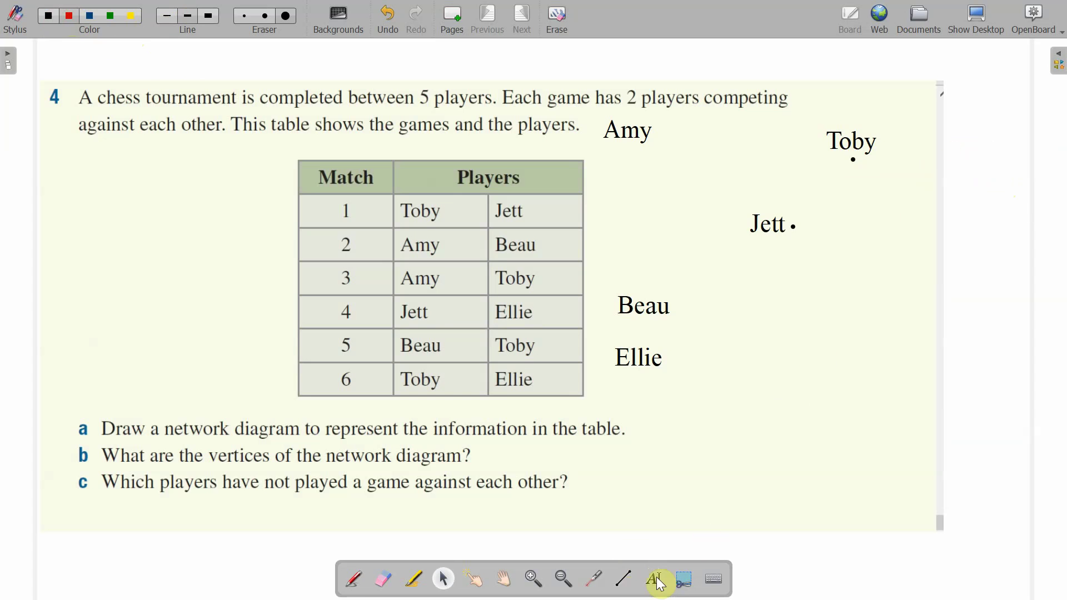
{"action": "left_click", "coordinate": [622, 579]}
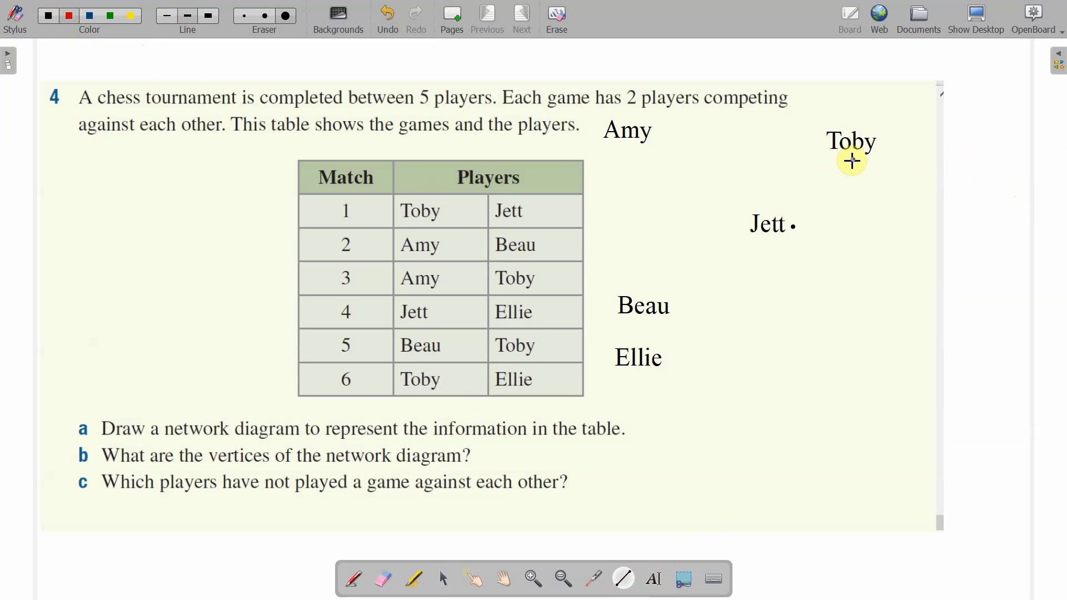
{"action": "mouse_move", "coordinate": [852, 159]}
{"action": "left_mouse_down"}
{"action": "mouse_move", "coordinate": [805, 227]}
{"action": "mouse_move", "coordinate": [792, 227]}
{"action": "left_mouse_up"}
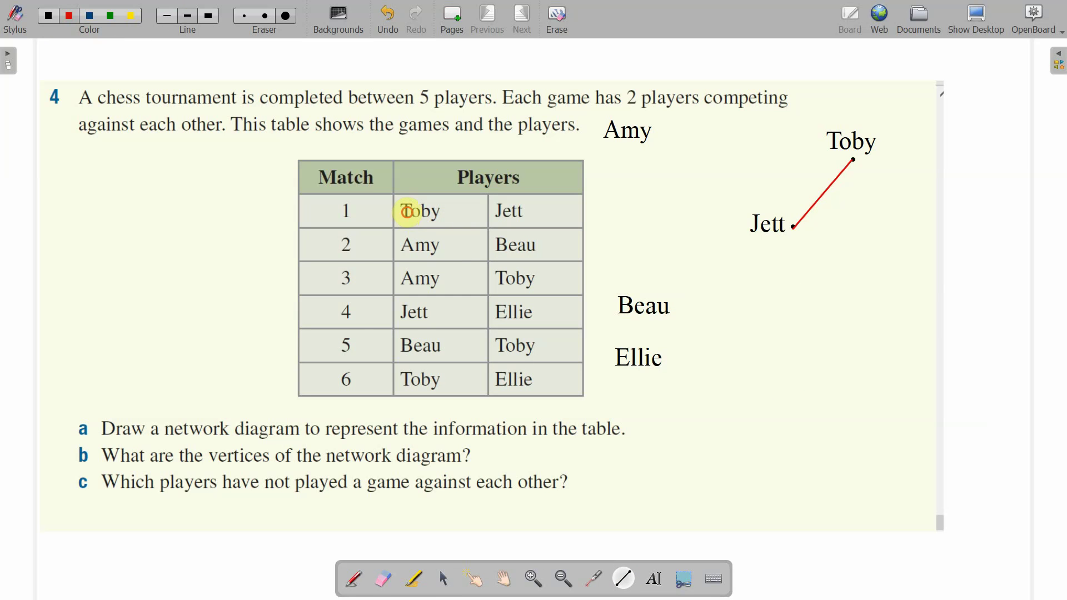
{"action": "left_click_drag", "start_coordinate": [402, 212], "coordinate": [516, 213]}
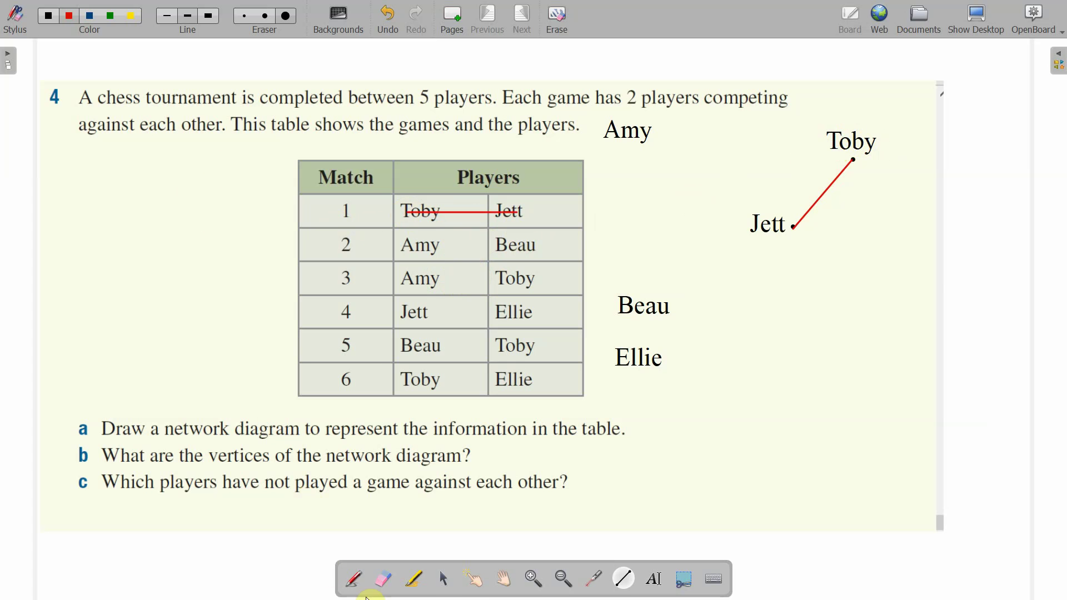
- Move the Amy label to the right of Jett and mark a black vertex dot beside it
{"action": "left_click", "coordinate": [444, 578]}
{"action": "left_click_drag", "start_coordinate": [649, 172], "coordinate": [918, 243]}
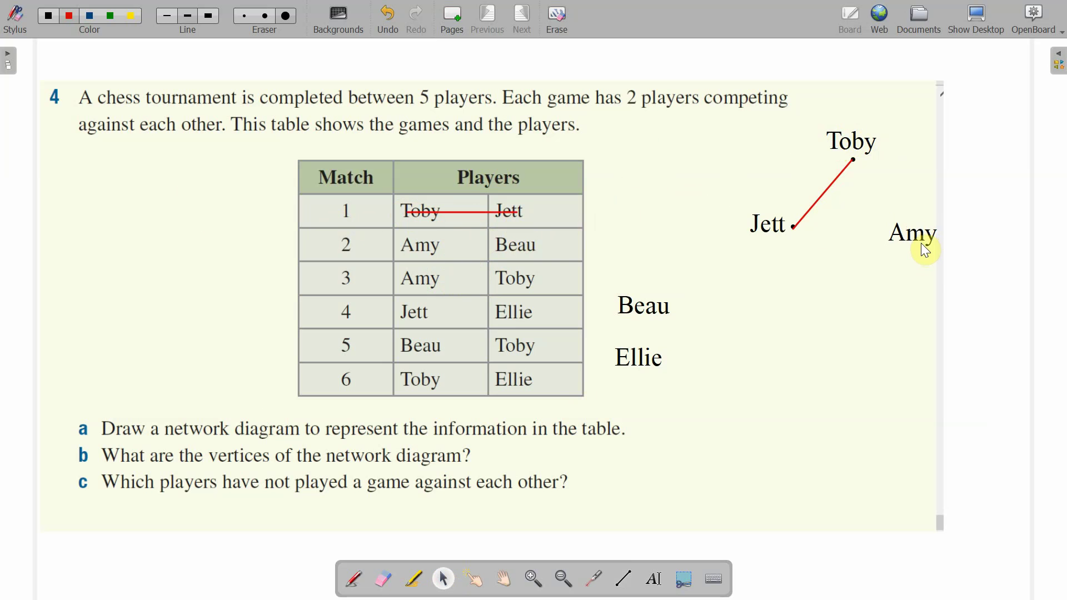
{"action": "left_click", "coordinate": [50, 17]}
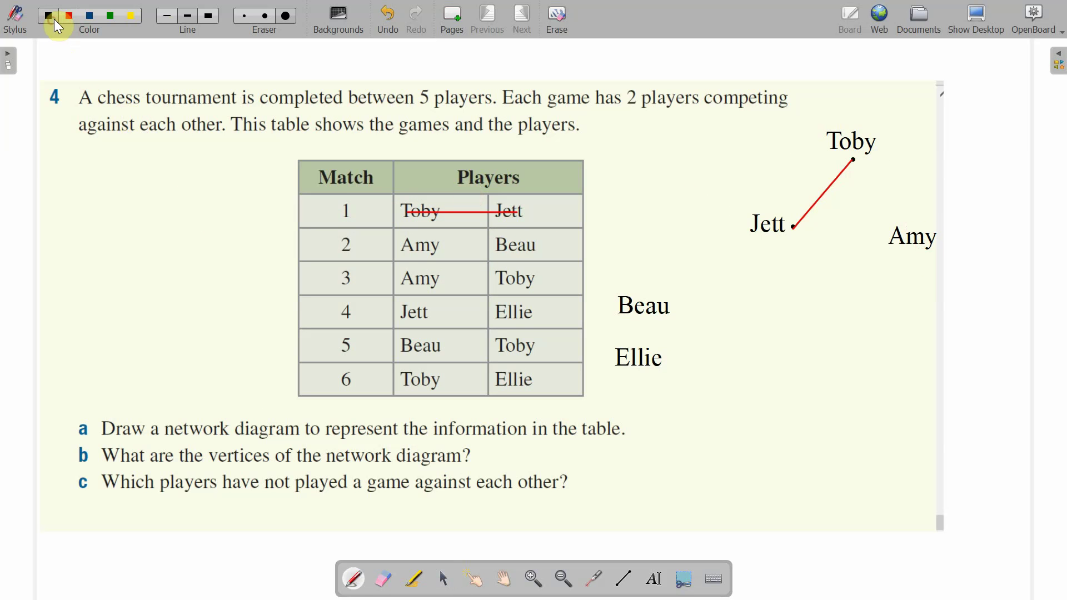
{"action": "left_click", "coordinate": [209, 16]}
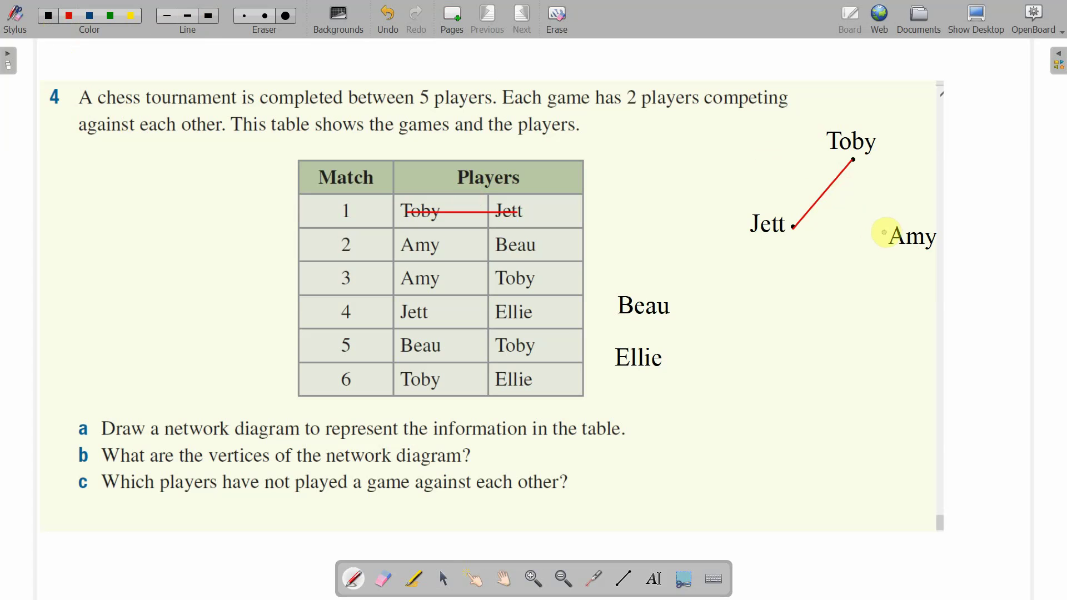
{"action": "left_click", "coordinate": [887, 233]}
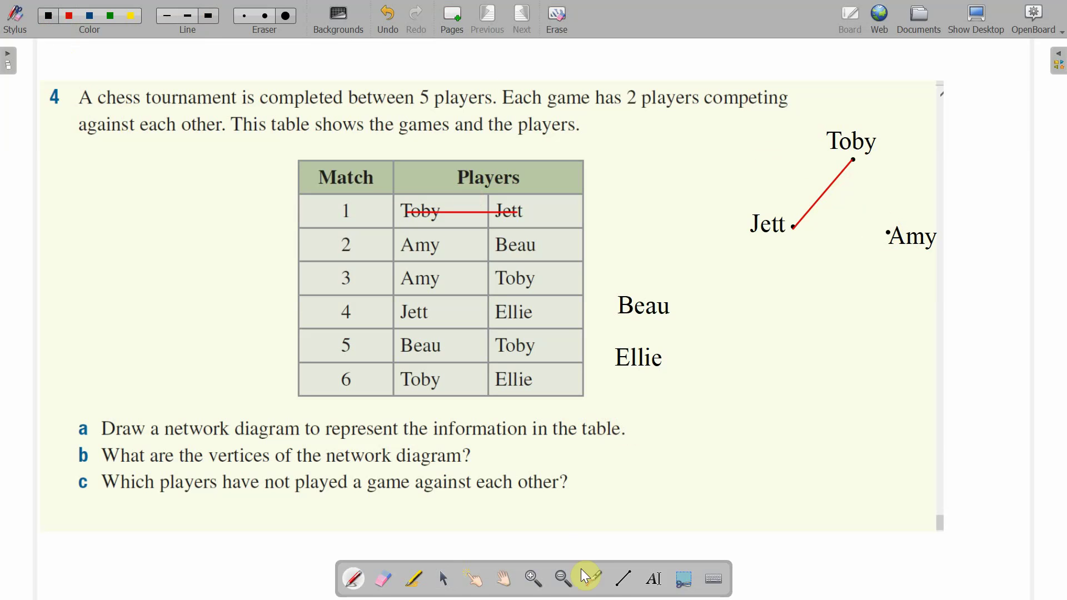
- Draw a thin red Toby–Amy edge, replacing a thick attempt, and strike through row 3
{"action": "left_click", "coordinate": [625, 579]}
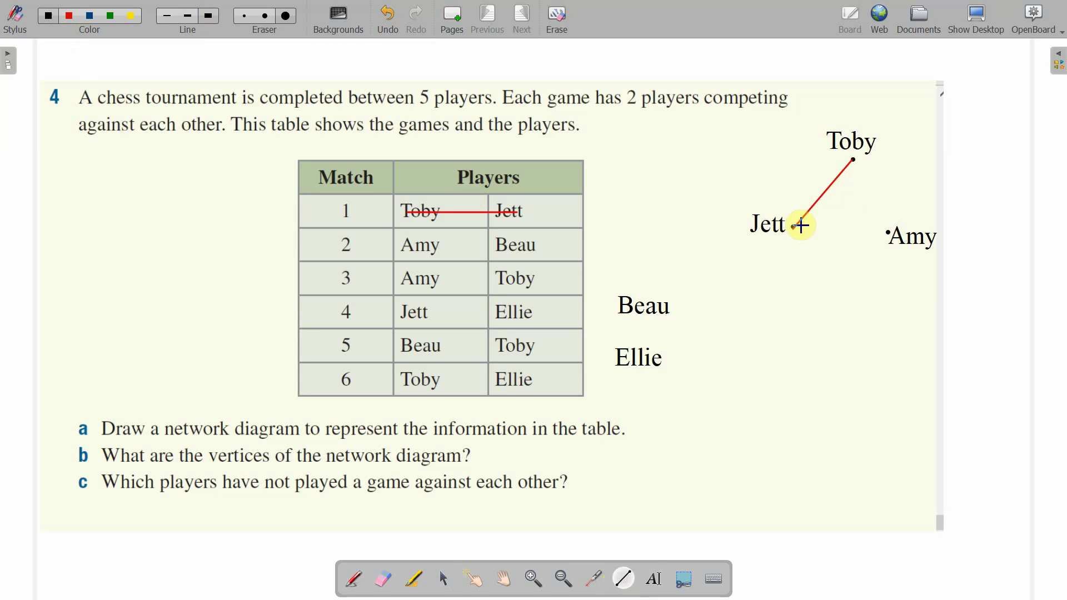
{"action": "left_click_drag", "start_coordinate": [851, 159], "coordinate": [884, 203]}
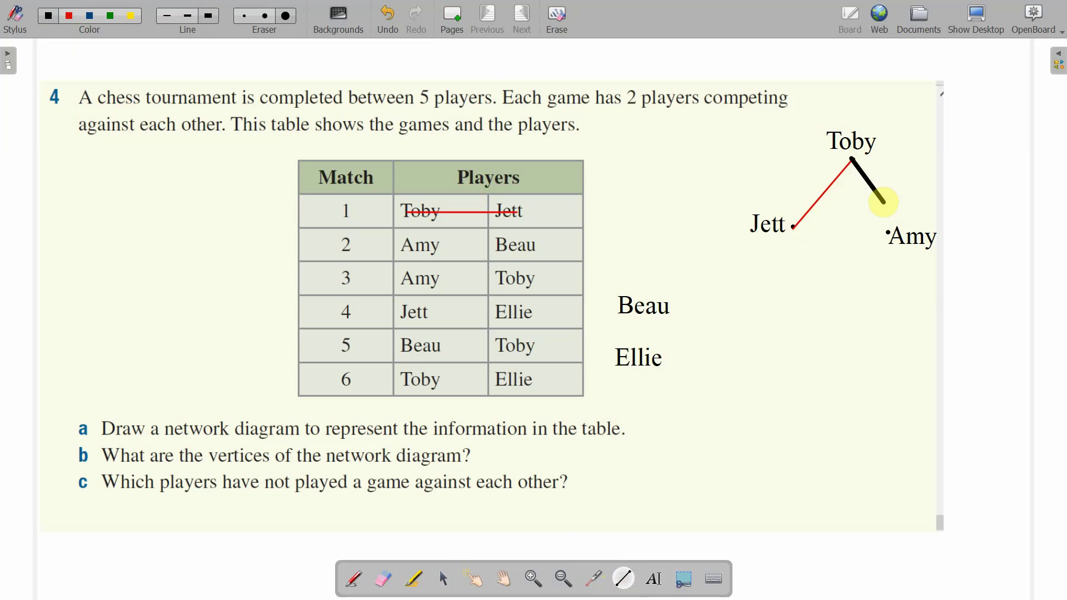
{"action": "left_click", "coordinate": [387, 16]}
{"action": "left_click", "coordinate": [190, 24]}
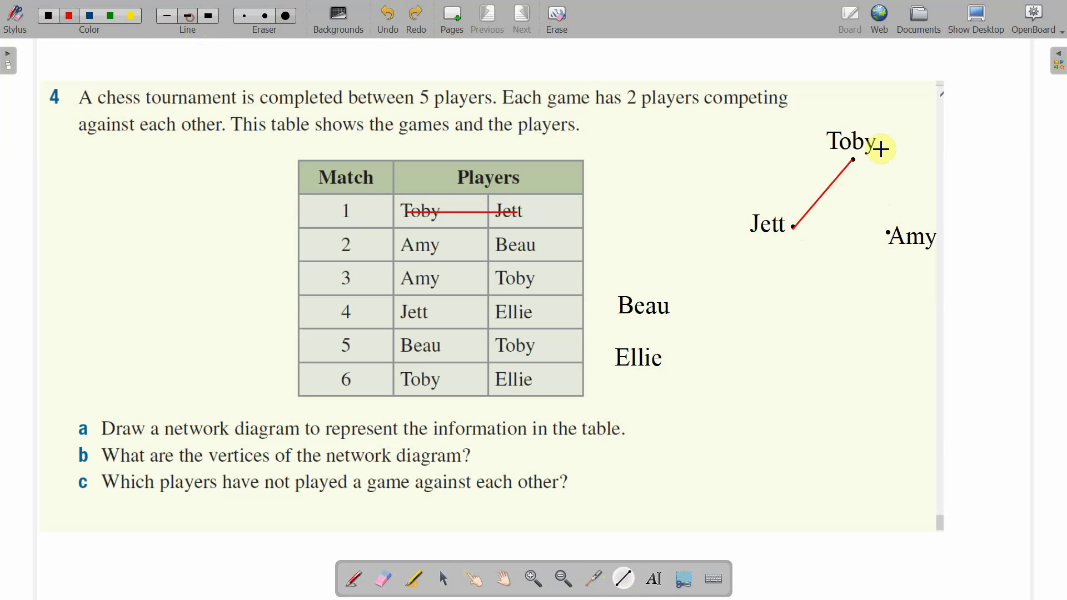
{"action": "left_click_drag", "start_coordinate": [853, 158], "coordinate": [888, 231]}
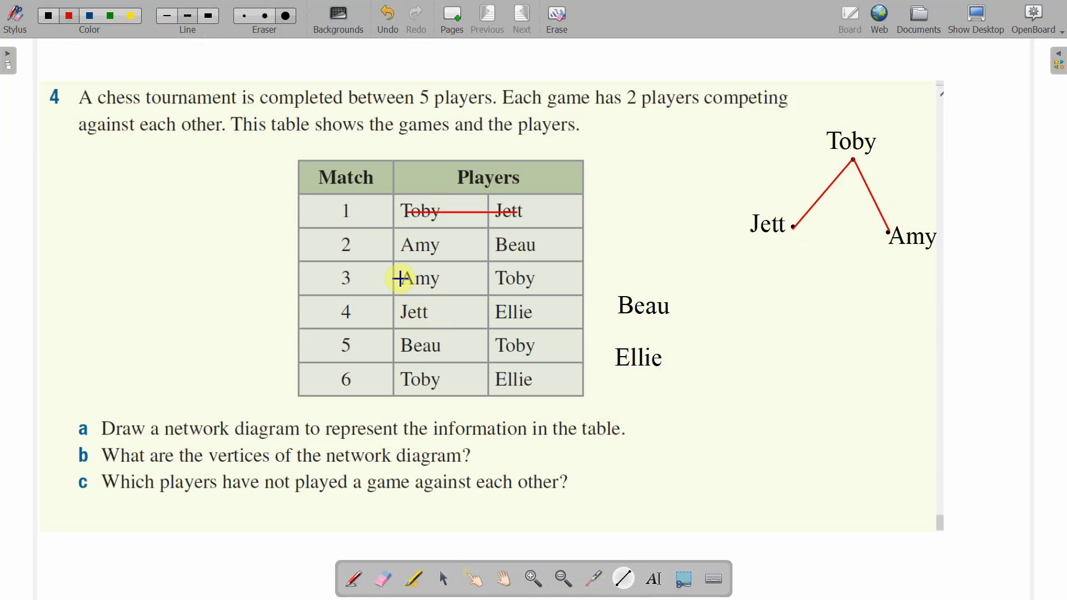
{"action": "left_click_drag", "start_coordinate": [401, 278], "coordinate": [534, 278]}
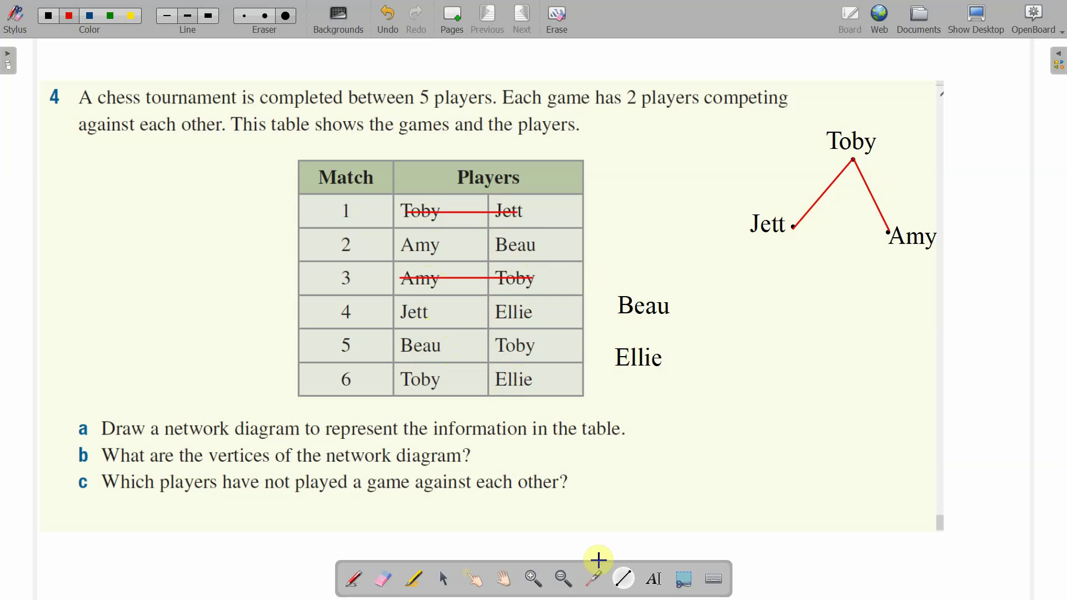
- Move Beau below Jett and Amy and mark a vertex dot above it
{"action": "left_click", "coordinate": [442, 578]}
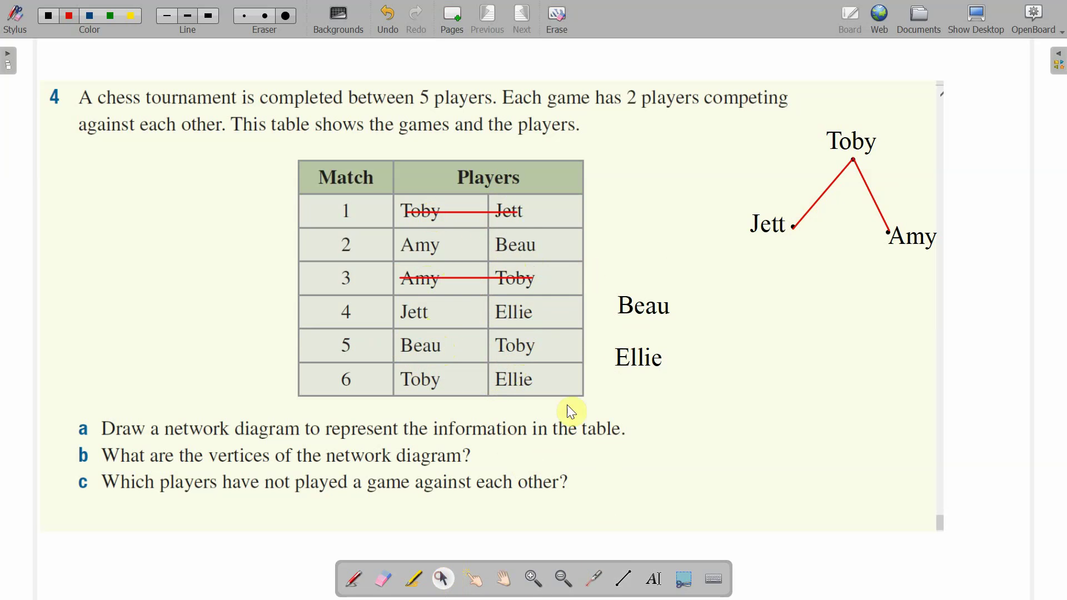
{"action": "left_click", "coordinate": [635, 307]}
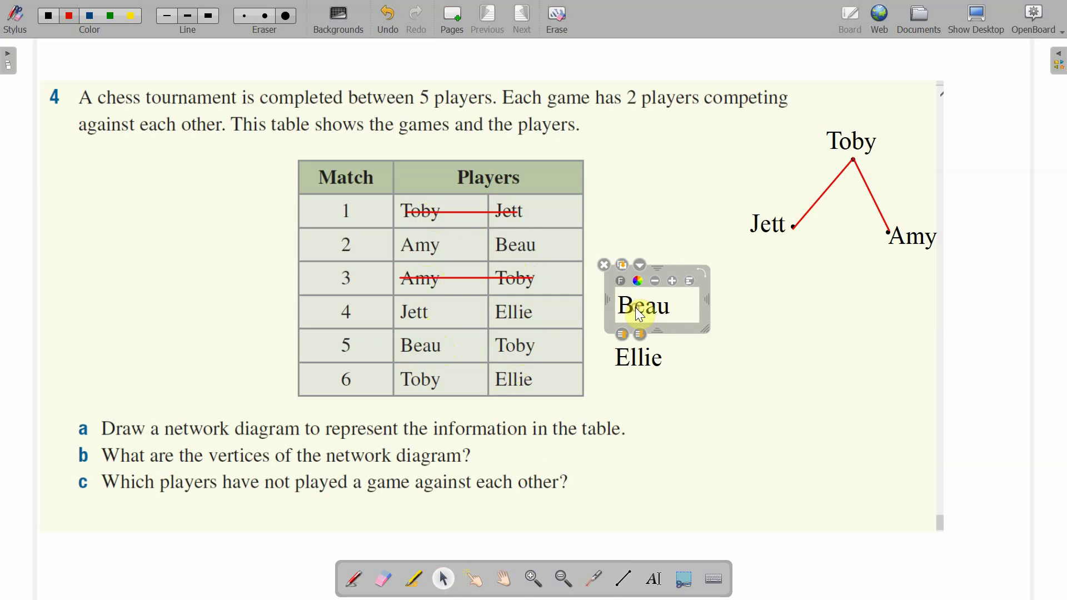
{"action": "left_click_drag", "start_coordinate": [673, 329], "coordinate": [878, 319]}
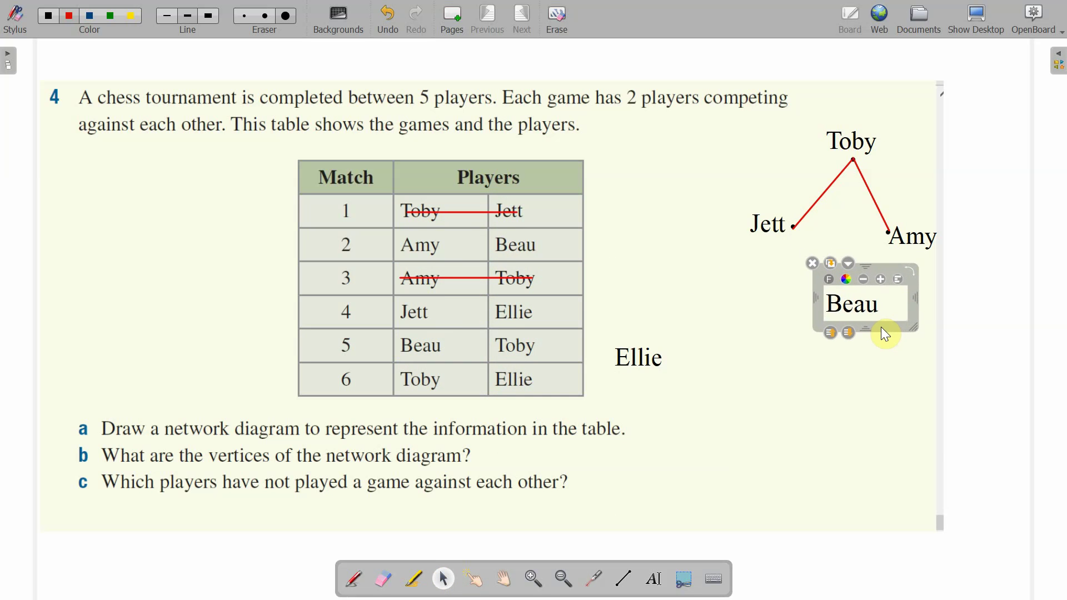
{"action": "left_click_drag", "start_coordinate": [881, 327], "coordinate": [876, 331]}
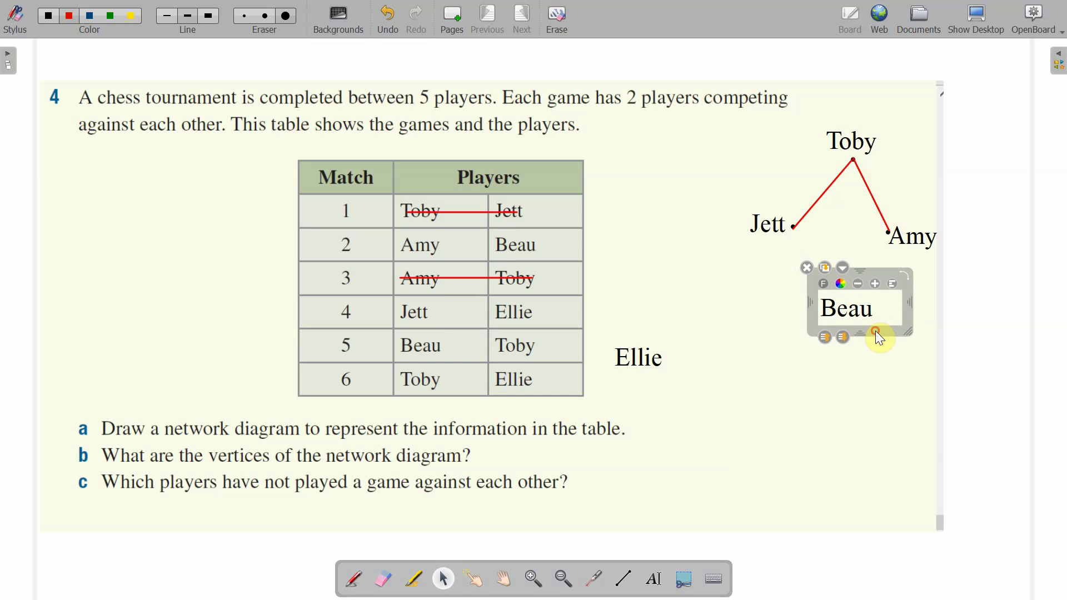
{"action": "left_click", "coordinate": [971, 246]}
{"action": "left_click", "coordinate": [49, 16]}
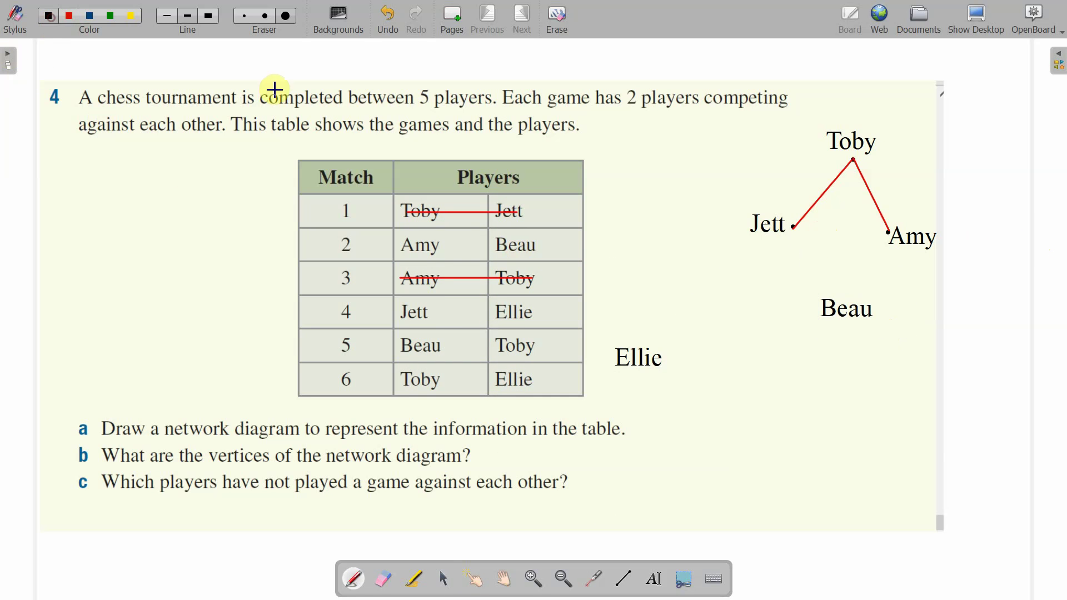
{"action": "left_click", "coordinate": [209, 16]}
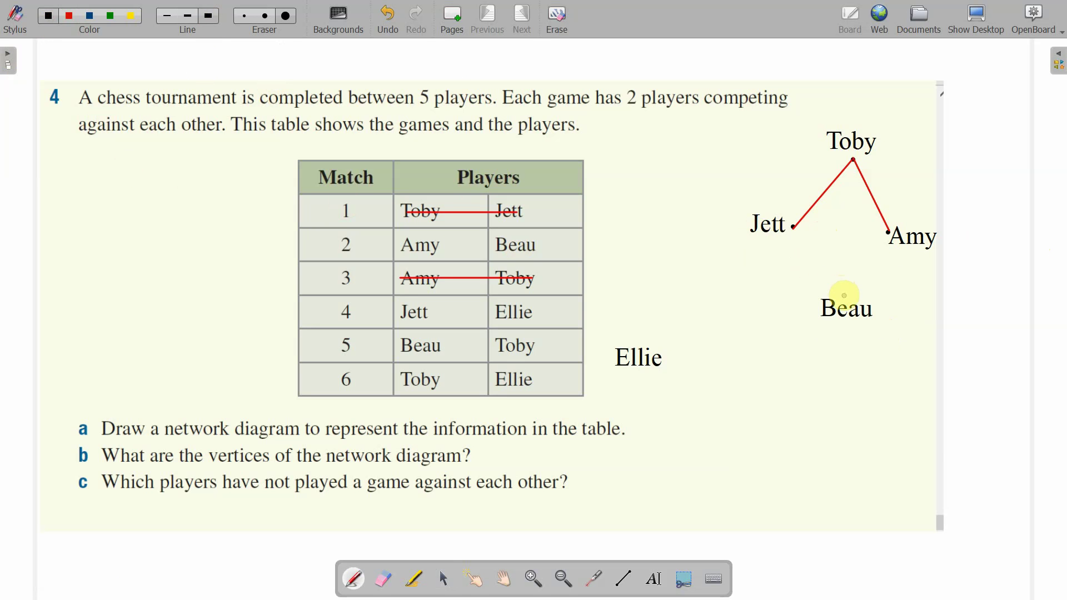
{"action": "left_click", "coordinate": [844, 296]}
- Draw thin red Toby–Beau and Amy–Beau edges, striking through the Beau–Toby row and row 2
{"action": "left_click", "coordinate": [70, 15]}
{"action": "left_click", "coordinate": [625, 578]}
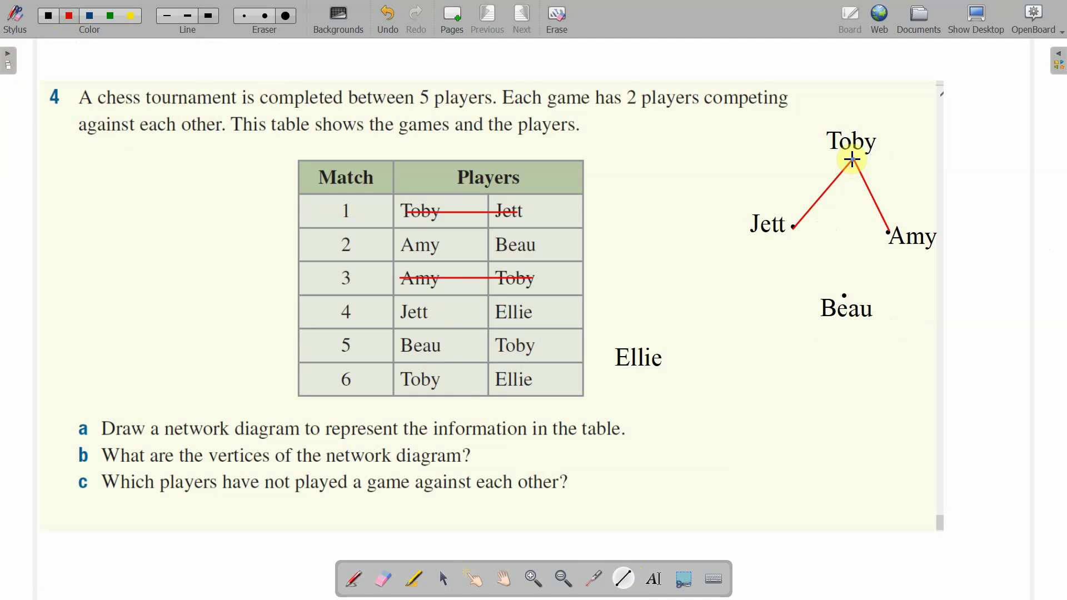
{"action": "left_click_drag", "start_coordinate": [850, 158], "coordinate": [856, 214]}
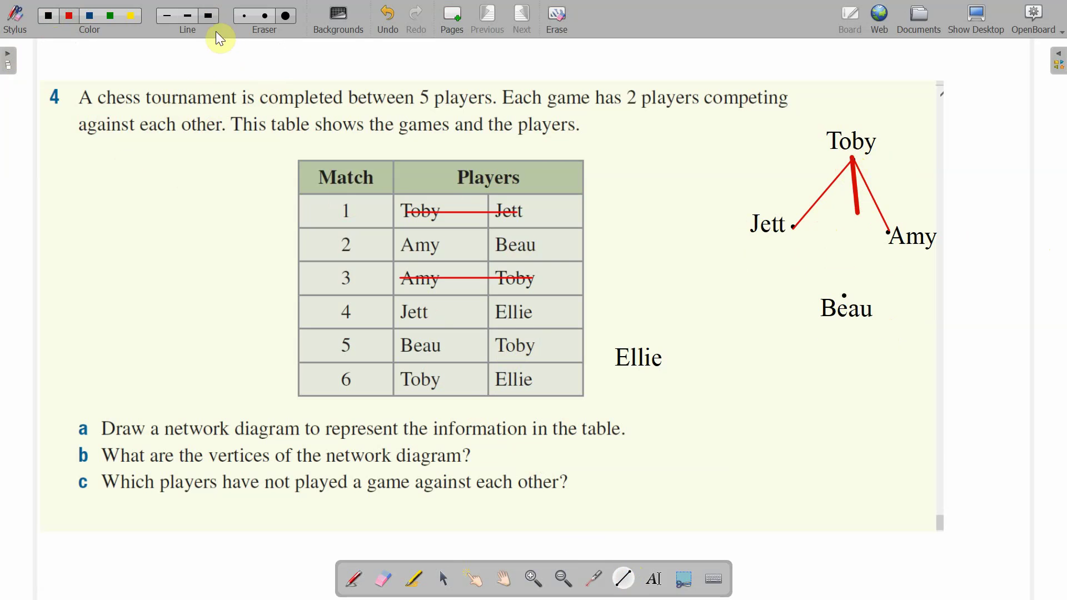
{"action": "left_click", "coordinate": [381, 15]}
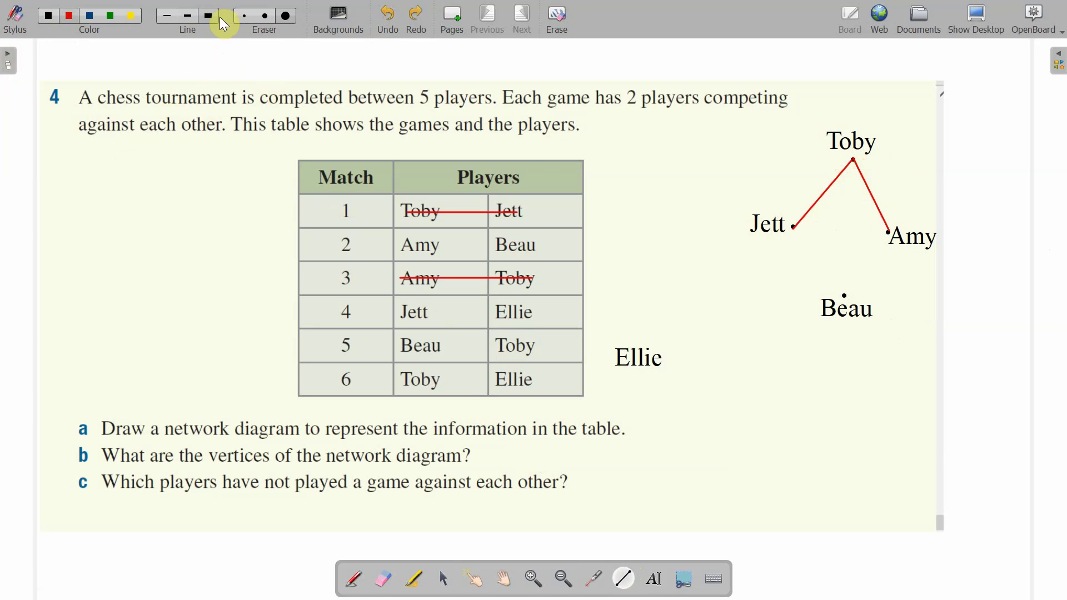
{"action": "left_click", "coordinate": [188, 16]}
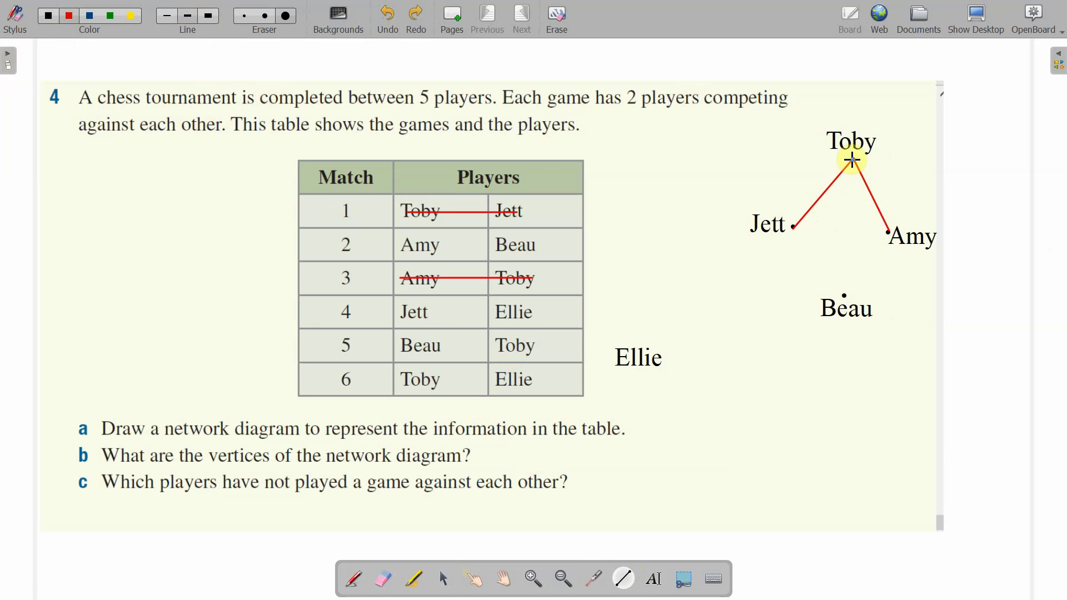
{"action": "left_click_drag", "start_coordinate": [851, 158], "coordinate": [845, 295]}
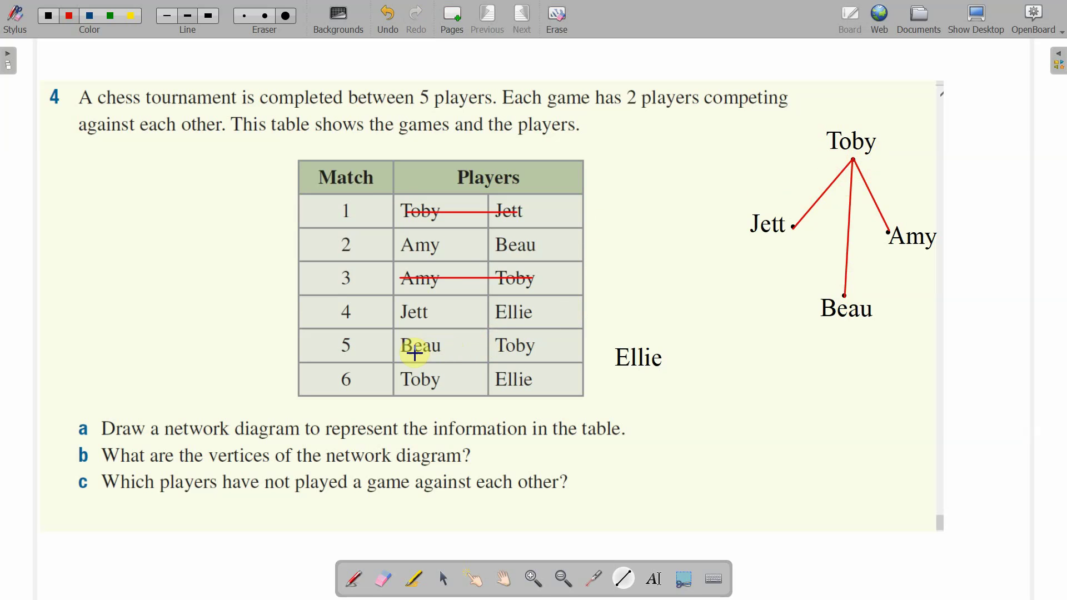
{"action": "left_click_drag", "start_coordinate": [400, 345], "coordinate": [534, 346]}
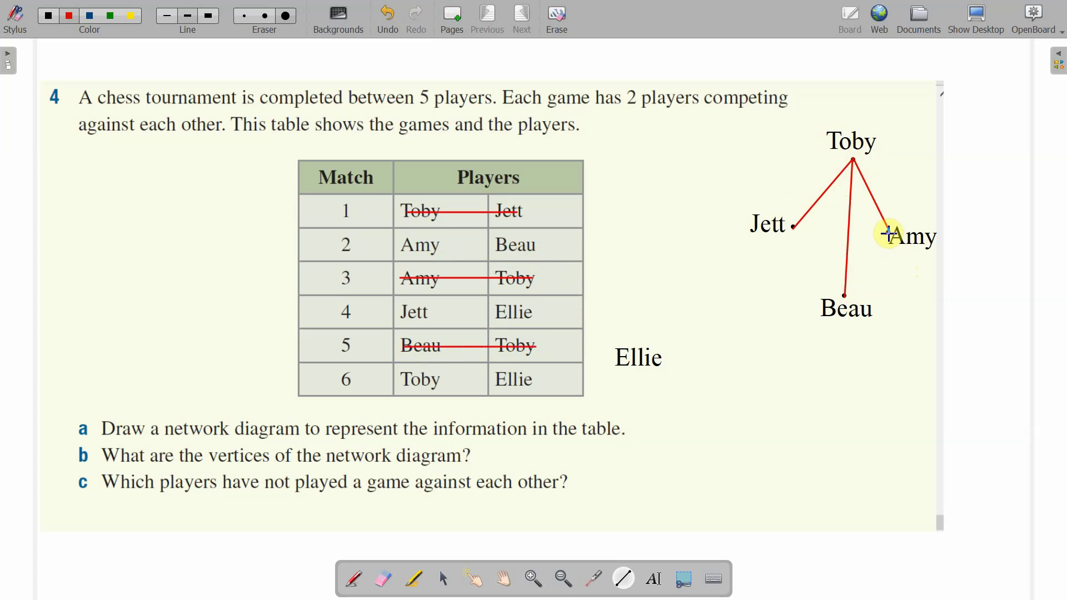
{"action": "left_click_drag", "start_coordinate": [888, 232], "coordinate": [844, 295]}
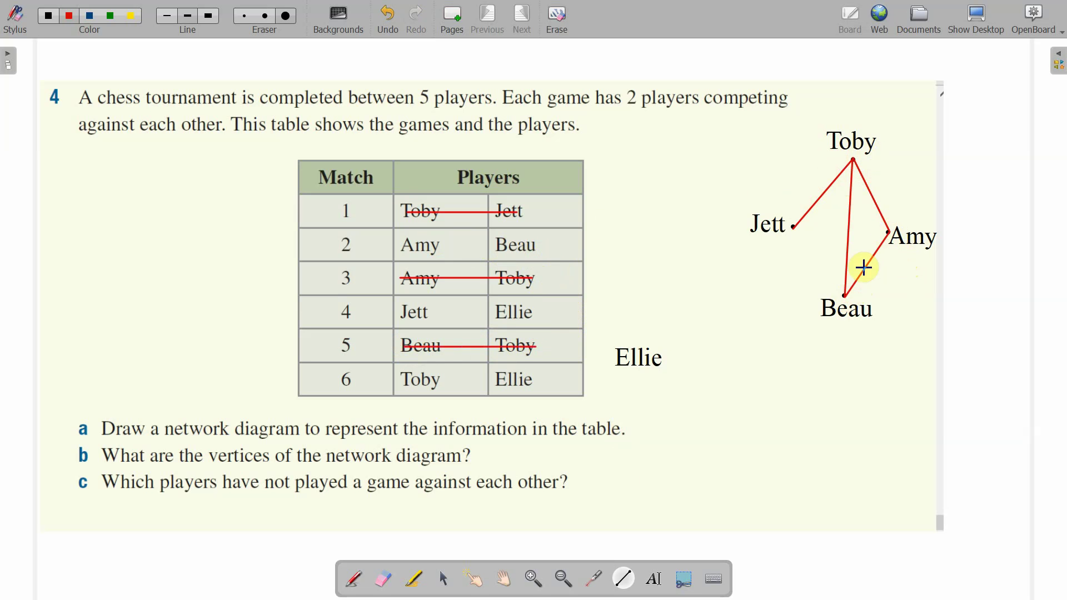
{"action": "left_click_drag", "start_coordinate": [404, 245], "coordinate": [533, 245]}
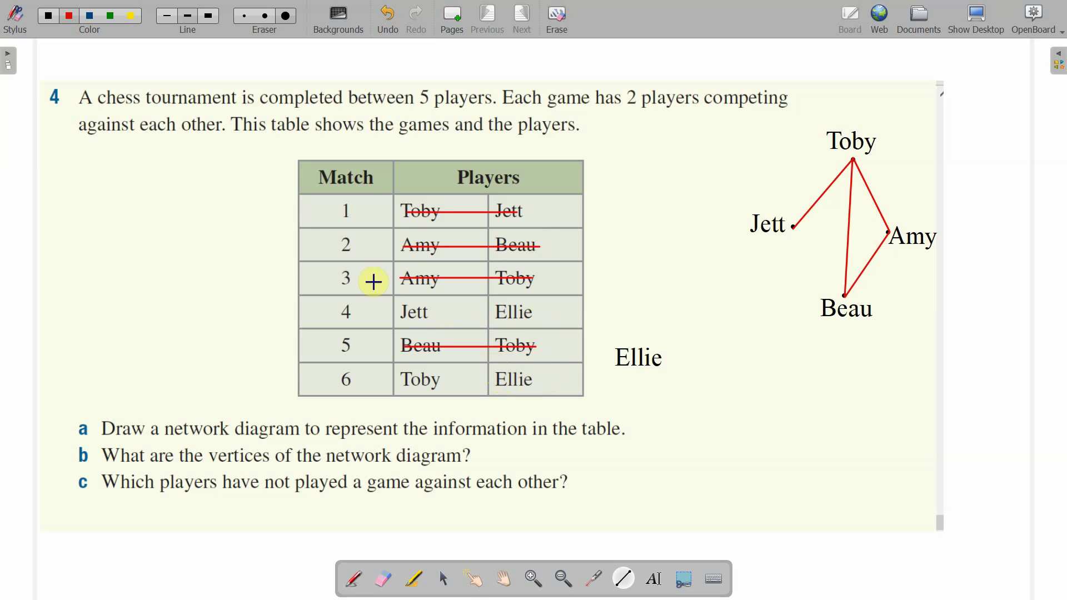
- Move the Ellie label up left of Toby and mark a black vertex dot below it
{"action": "left_click", "coordinate": [443, 582]}
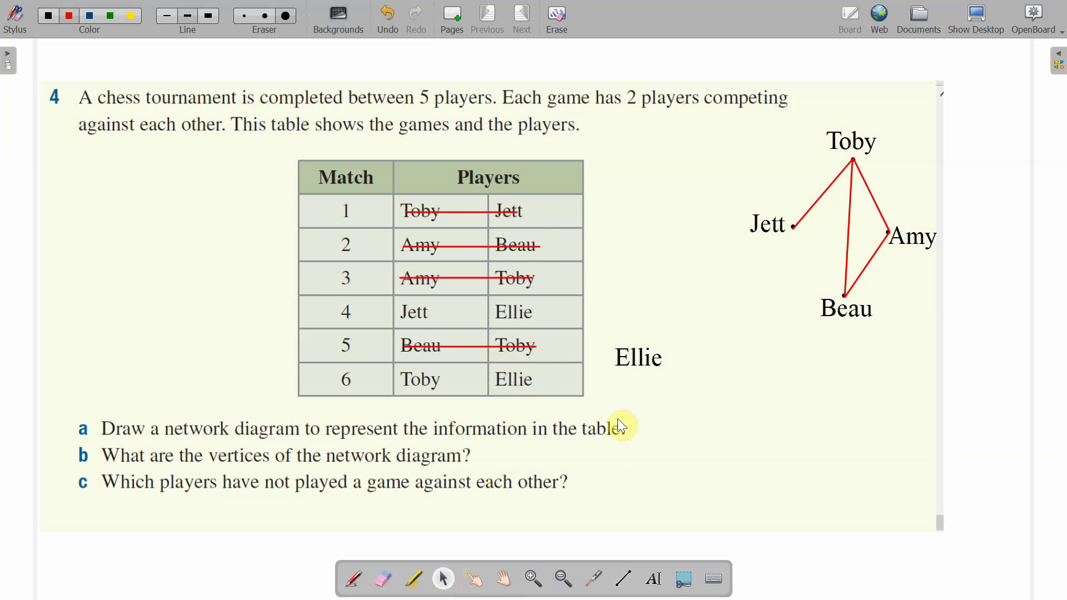
{"action": "left_click", "coordinate": [642, 371]}
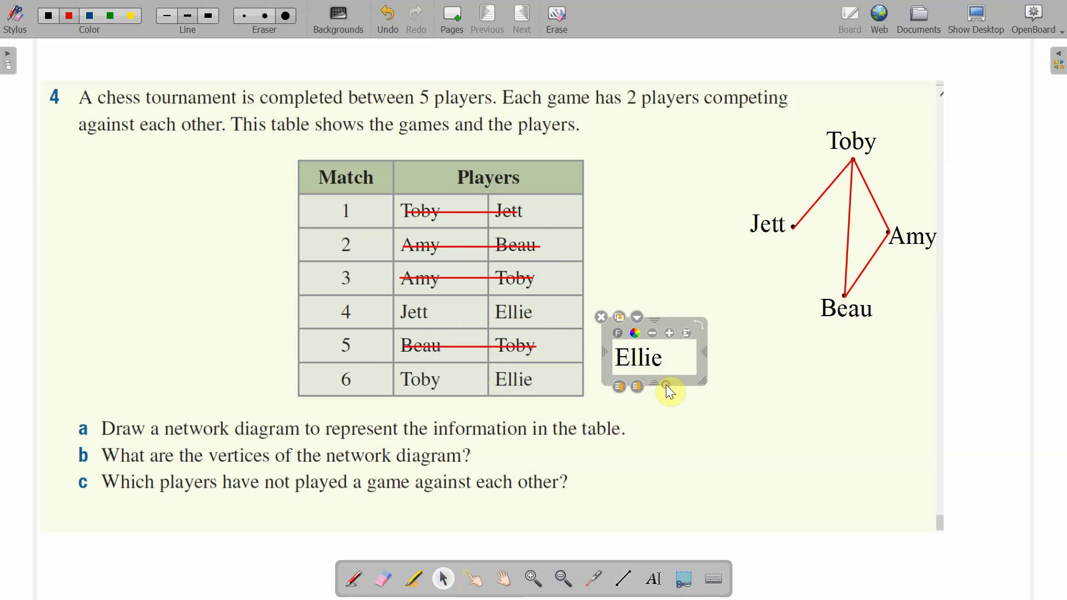
{"action": "left_click_drag", "start_coordinate": [667, 384], "coordinate": [754, 173]}
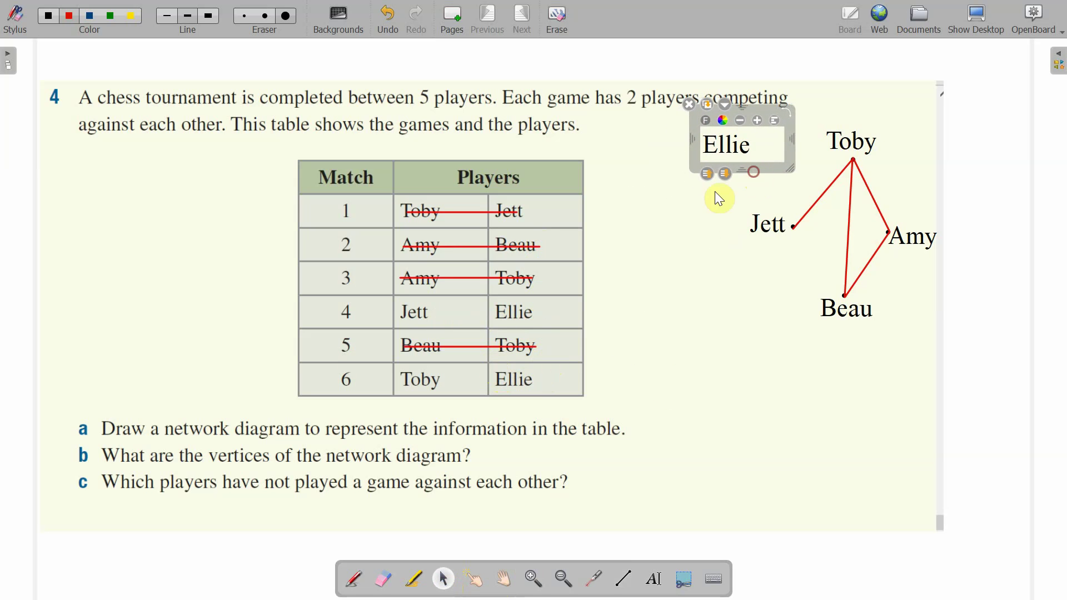
{"action": "left_click", "coordinate": [49, 17]}
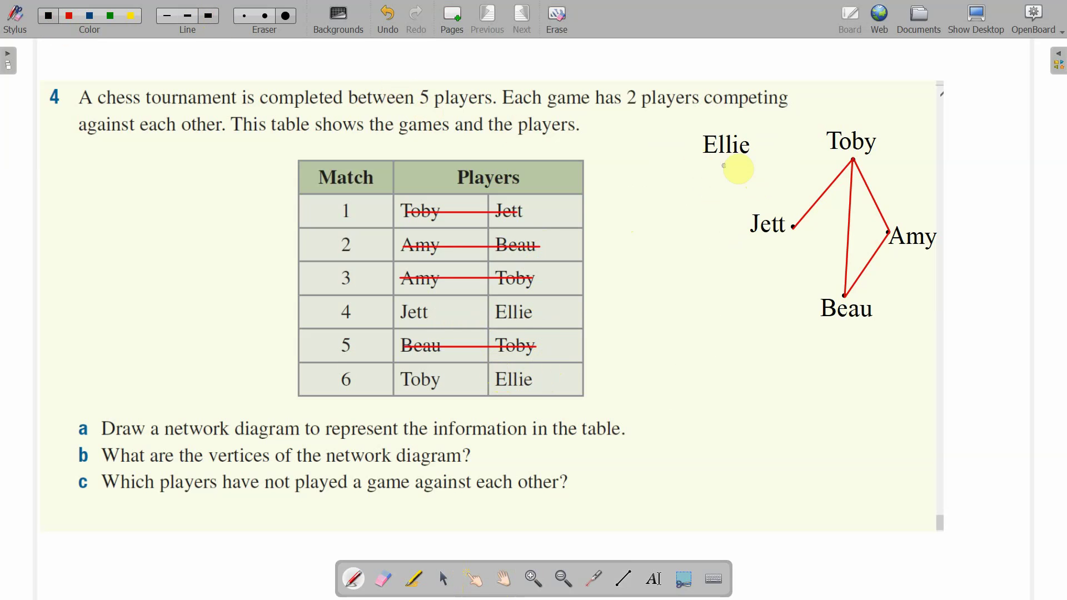
{"action": "left_click", "coordinate": [734, 159]}
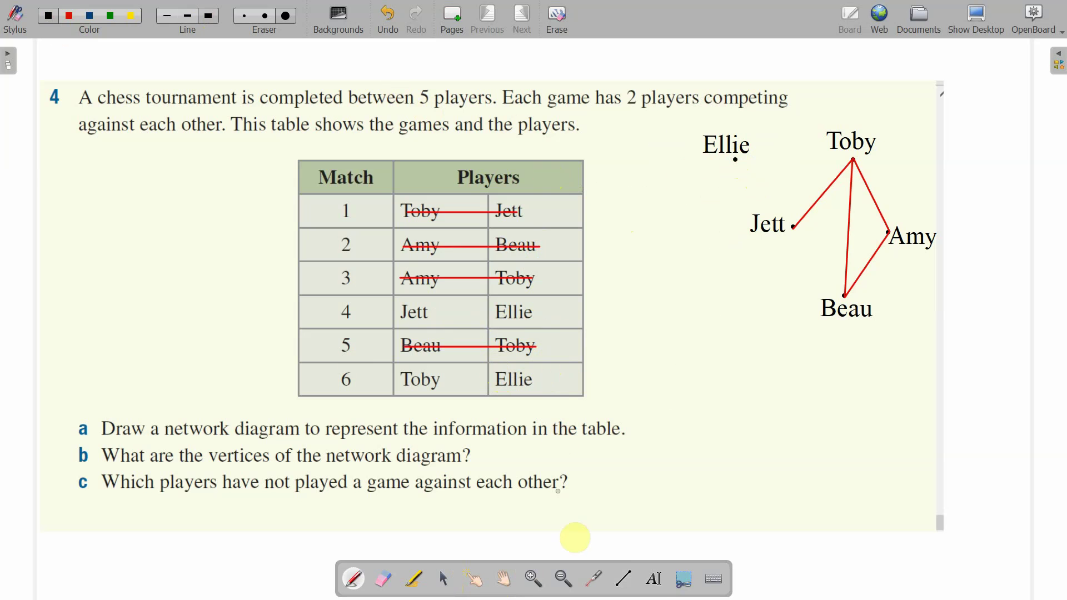
- Draw red Toby–Ellie and Jett–Ellie edges and strike through row 6
{"action": "left_click", "coordinate": [626, 582]}
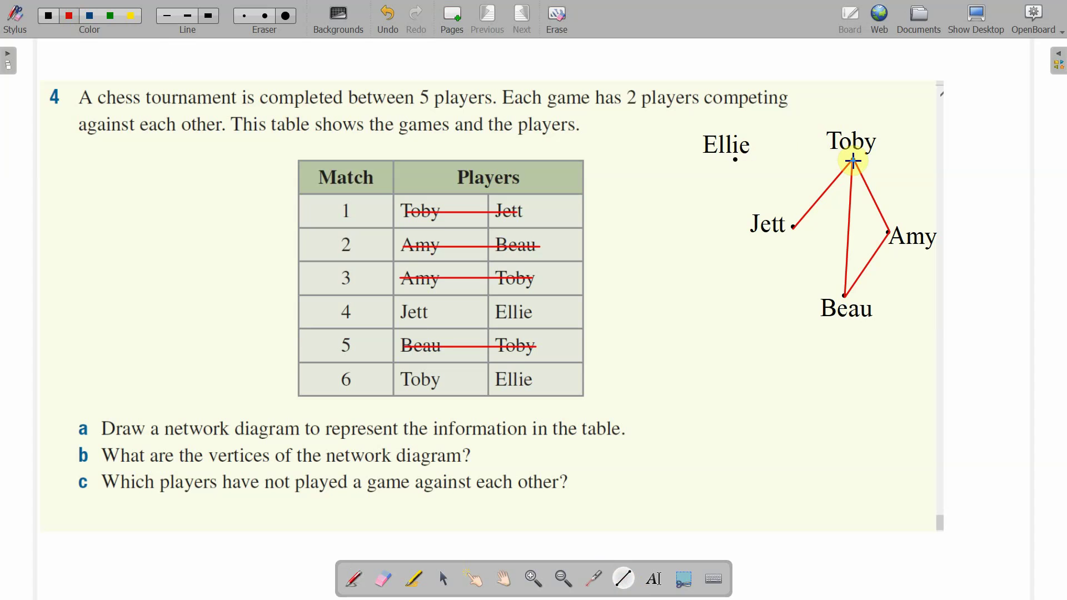
{"action": "left_click_drag", "start_coordinate": [853, 159], "coordinate": [777, 164]}
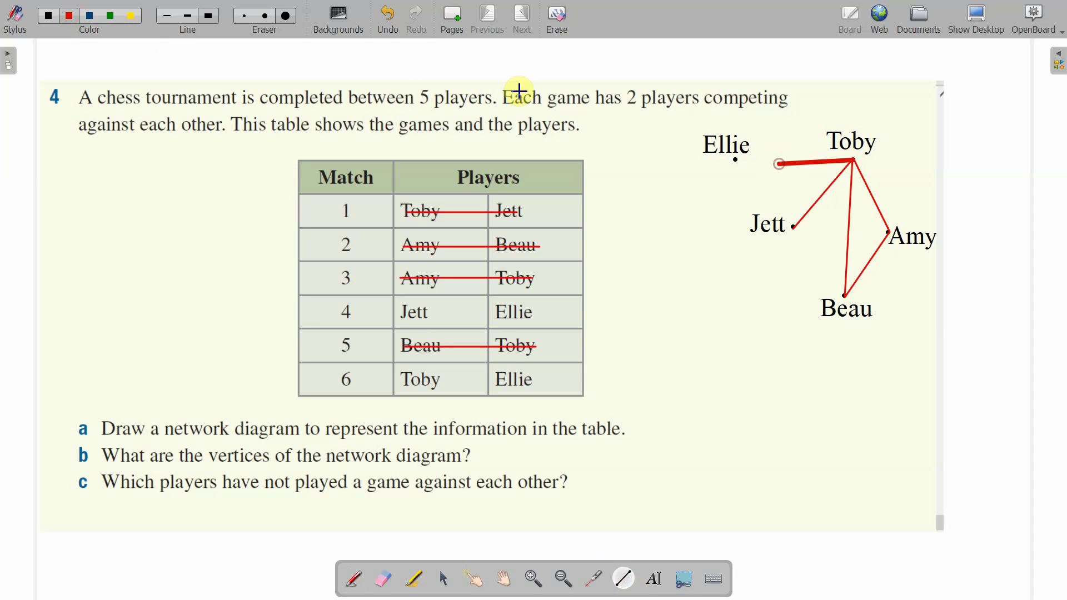
{"action": "left_click", "coordinate": [387, 21]}
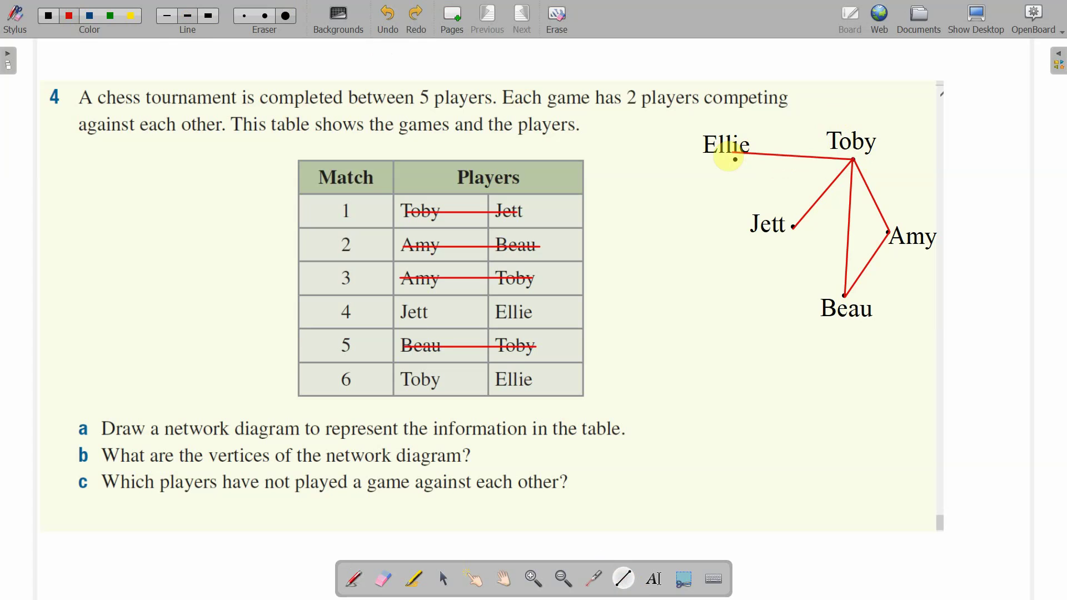
{"action": "left_click_drag", "start_coordinate": [852, 159], "coordinate": [735, 159]}
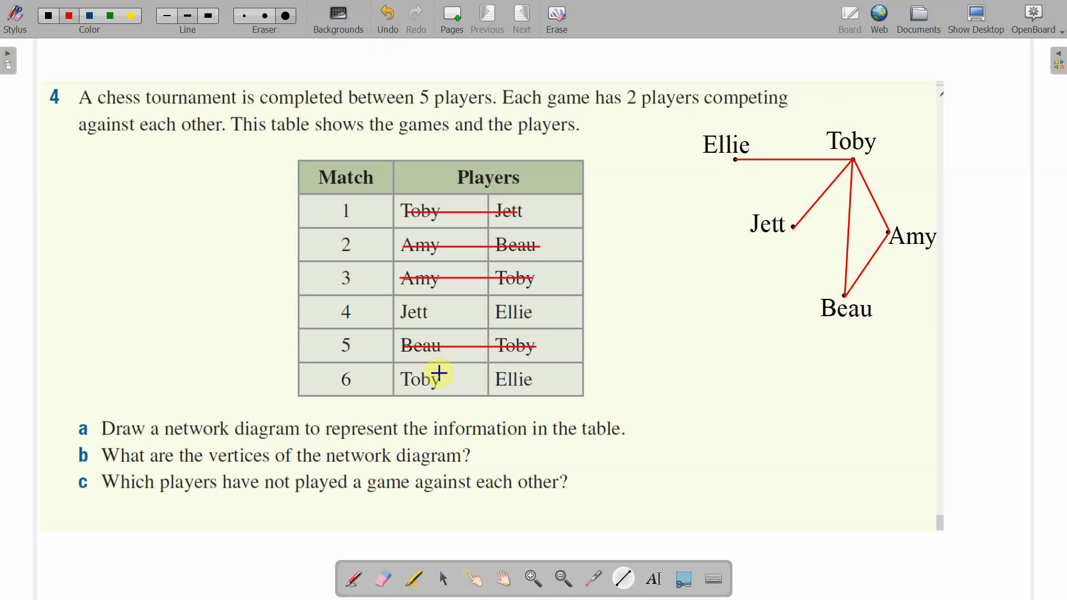
{"action": "left_click_drag", "start_coordinate": [399, 381], "coordinate": [514, 380]}
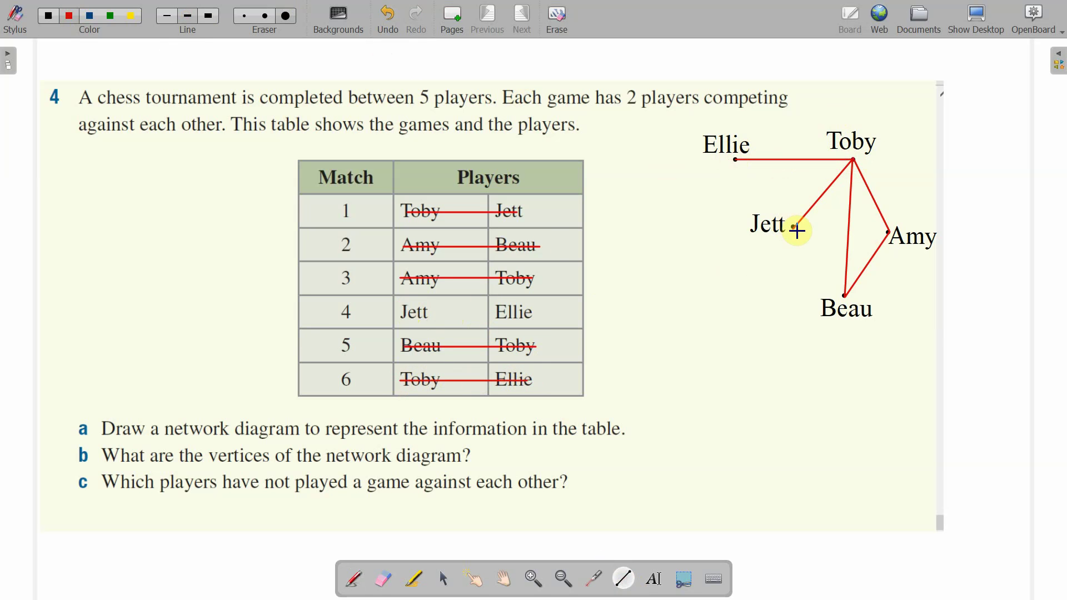
{"action": "left_click_drag", "start_coordinate": [792, 227], "coordinate": [736, 161]}
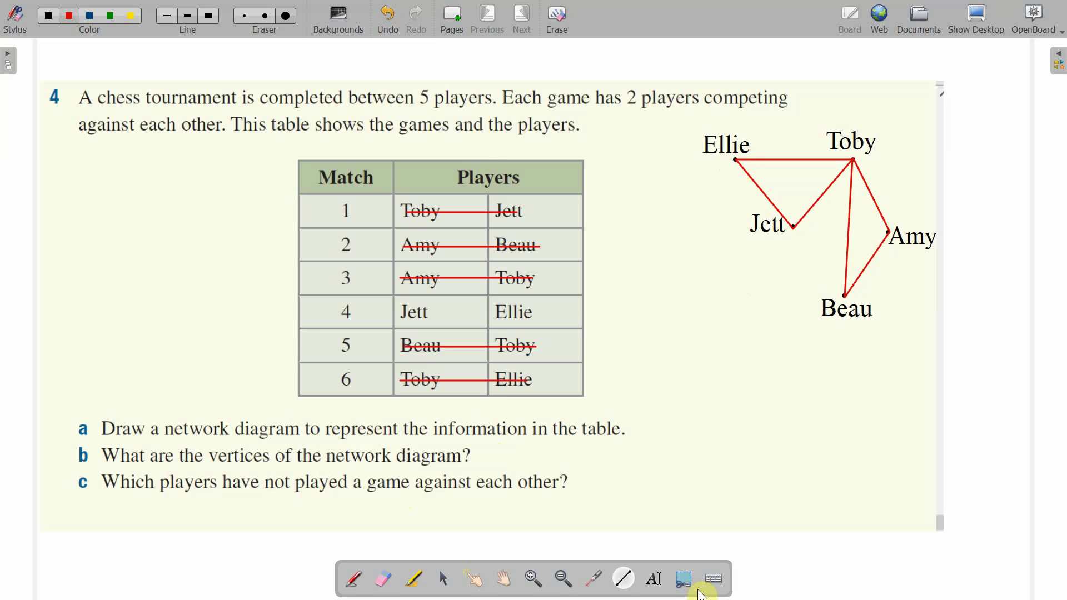
- Type 'Ellie - not played Amy or Beau' below question c, fixing stray letters
{"action": "left_click", "coordinate": [654, 579]}
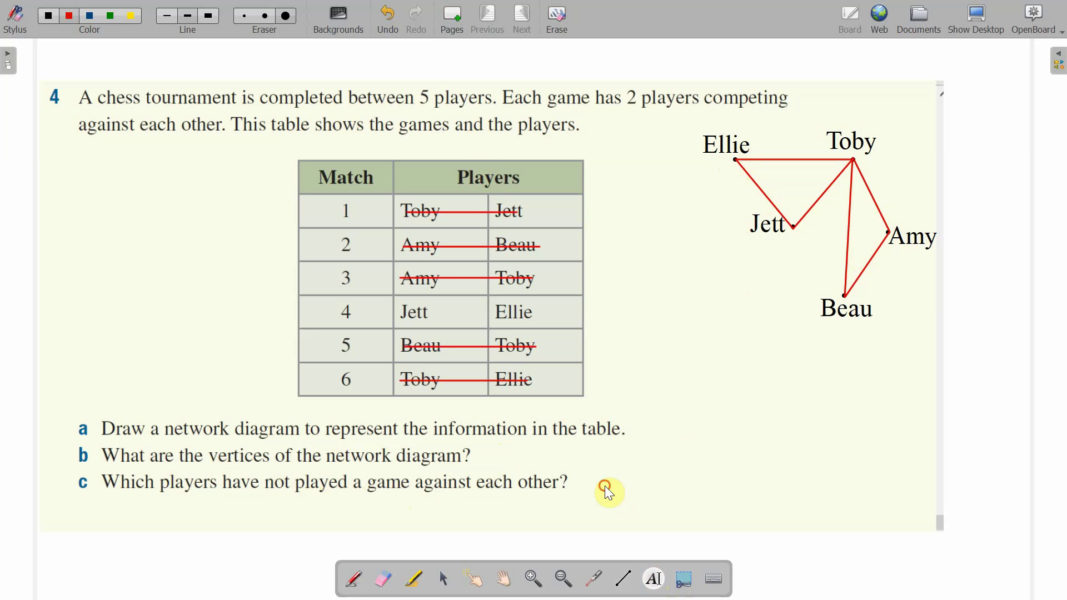
{"action": "left_click", "coordinate": [605, 485]}
{"action": "type", "text": "El"}
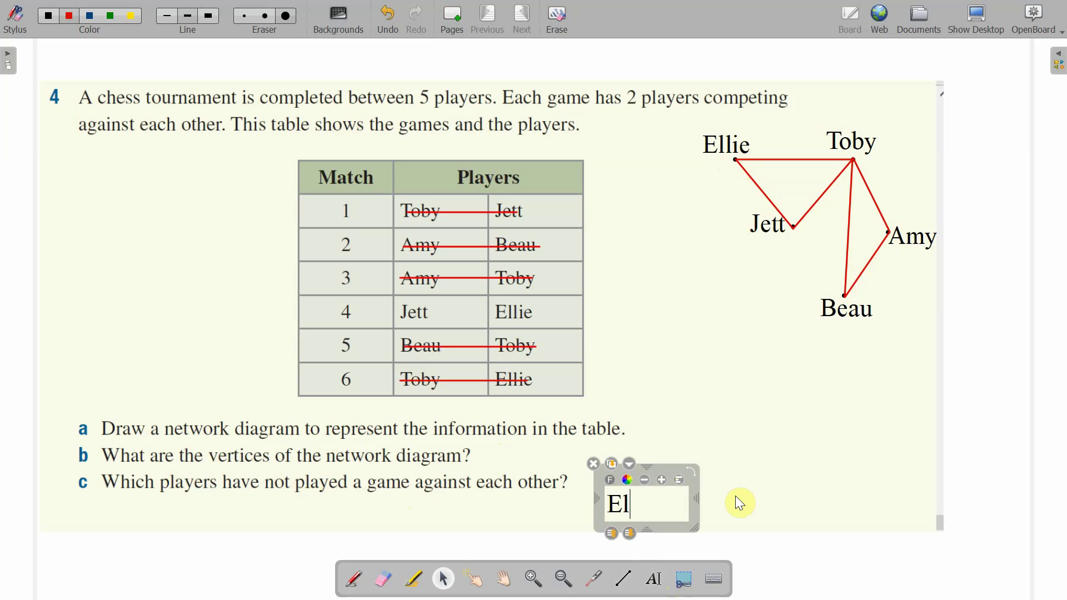
{"action": "type", "text": "li"}
{"action": "type", "text": "e  n"}
{"action": "key", "text": "BackSpace"}
{"action": "key", "text": "BackSpace"}
{"action": "key", "text": "BackSpace"}
{"action": "type", "text": "- no"}
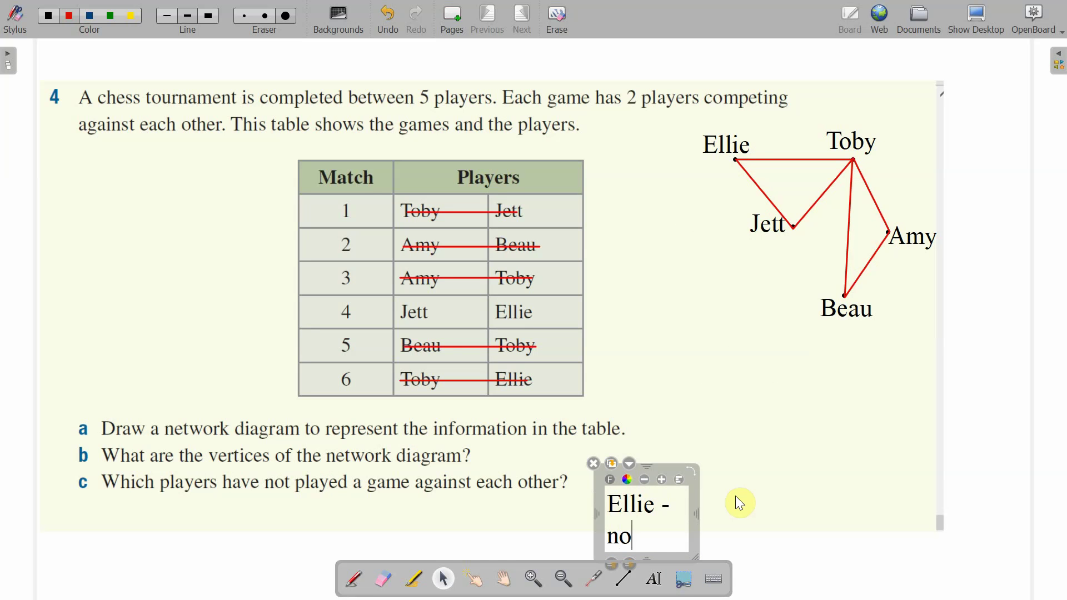
{"action": "type", "text": "t played "}
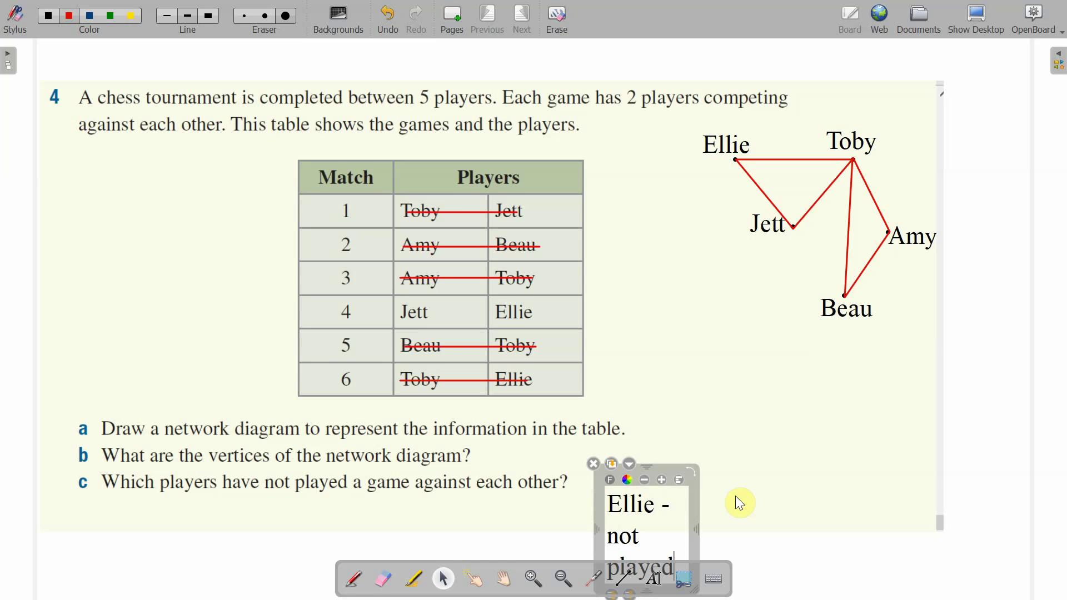
{"action": "type", "text": "Am"}
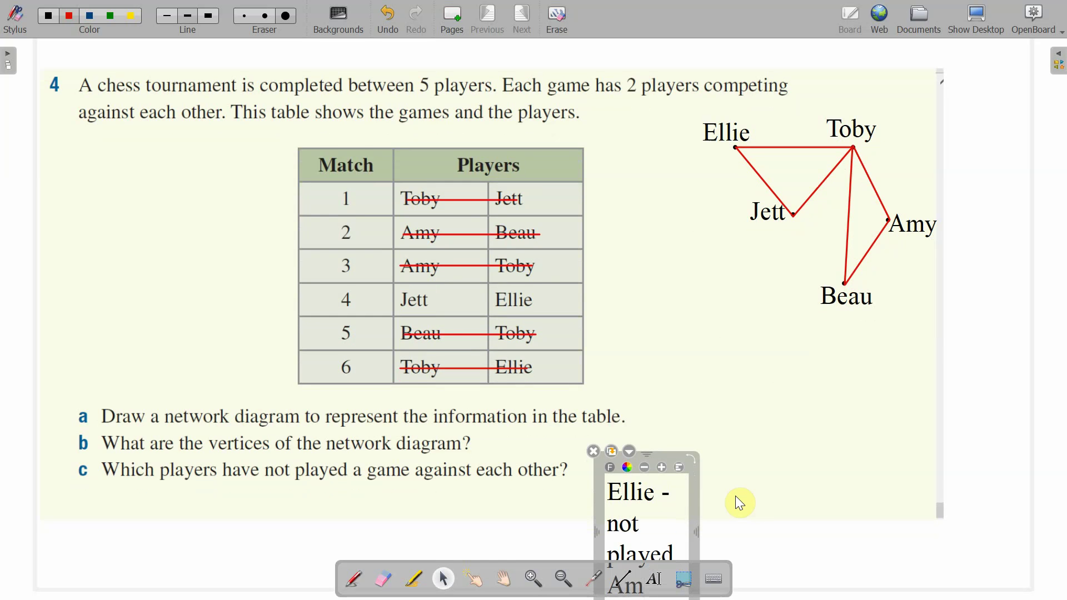
{"action": "type", "text": "y"}
{"action": "type", "text": " or"}
{"action": "type", "text": " Beaus"}
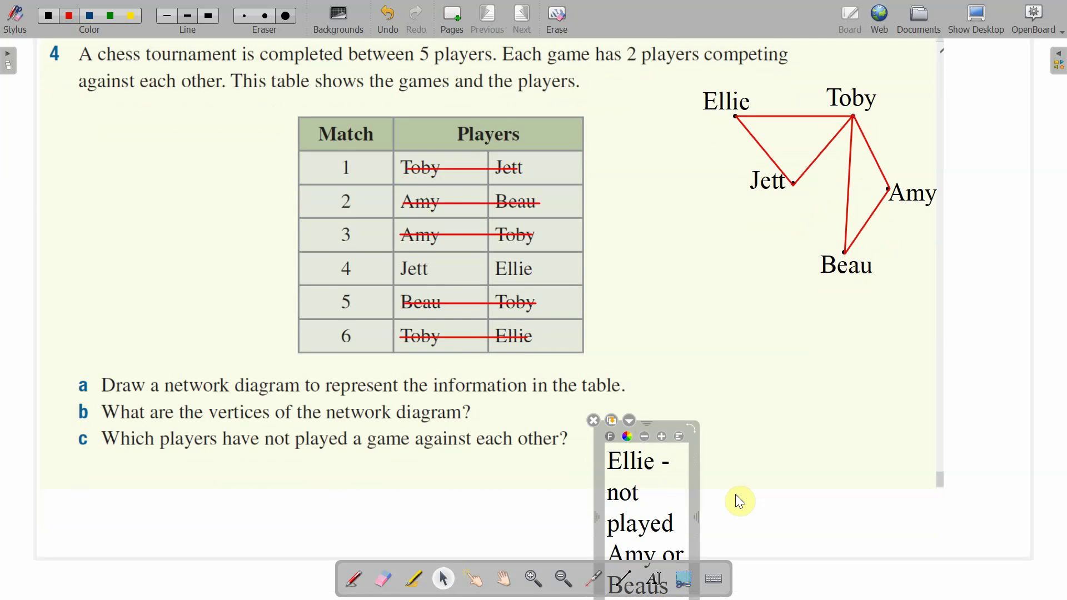
{"action": "key", "text": "BackSpace"}
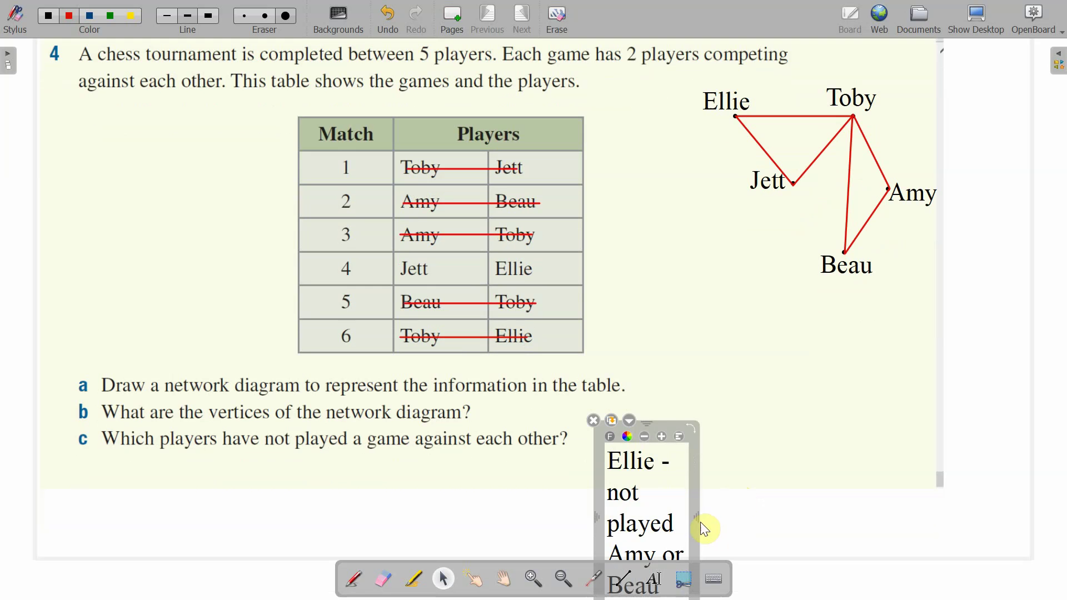
- Widen, reposition and shrink the Ellie answer box to a single line
{"action": "left_click_drag", "start_coordinate": [702, 528], "coordinate": [971, 462]}
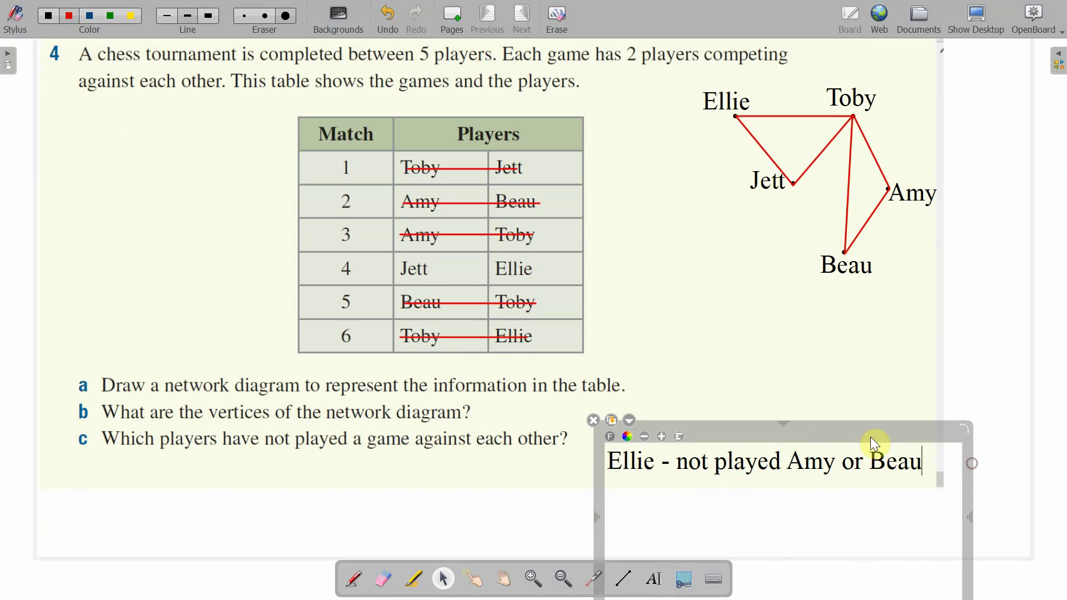
{"action": "left_click_drag", "start_coordinate": [870, 437], "coordinate": [837, 476]}
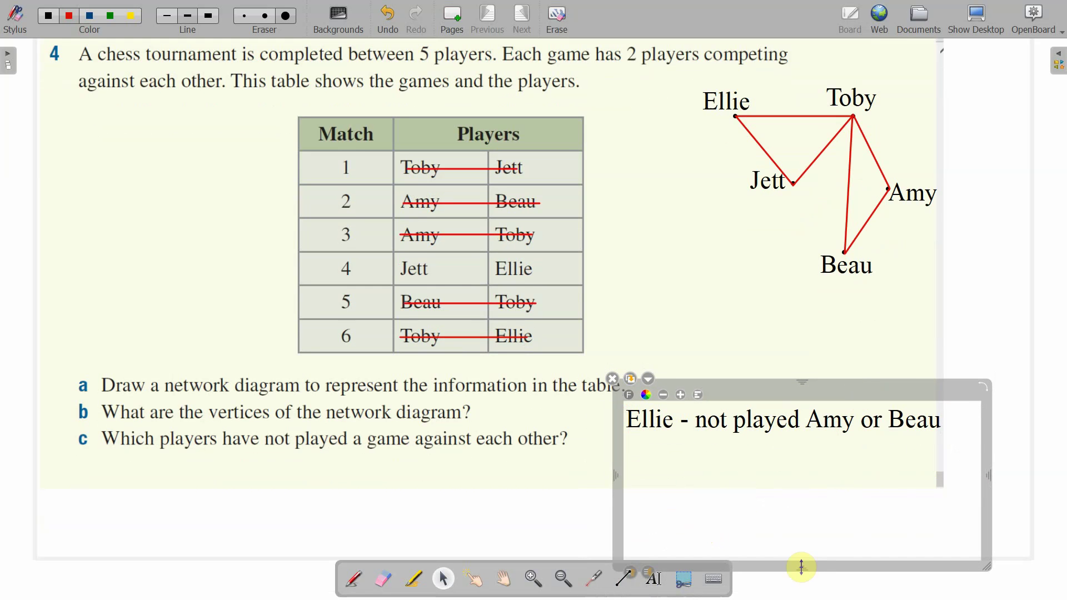
{"action": "left_click_drag", "start_coordinate": [798, 562], "coordinate": [801, 454]}
- Finish editing the Ellie answer and move it below the question page
{"action": "left_click", "coordinate": [798, 472]}
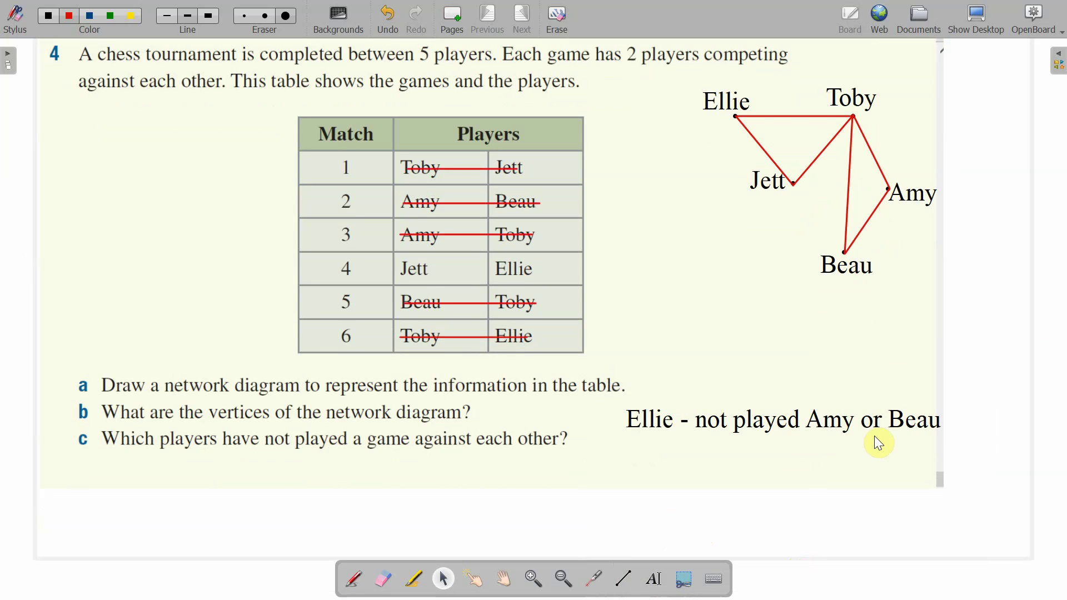
{"action": "left_click_drag", "start_coordinate": [874, 427], "coordinate": [850, 427]}
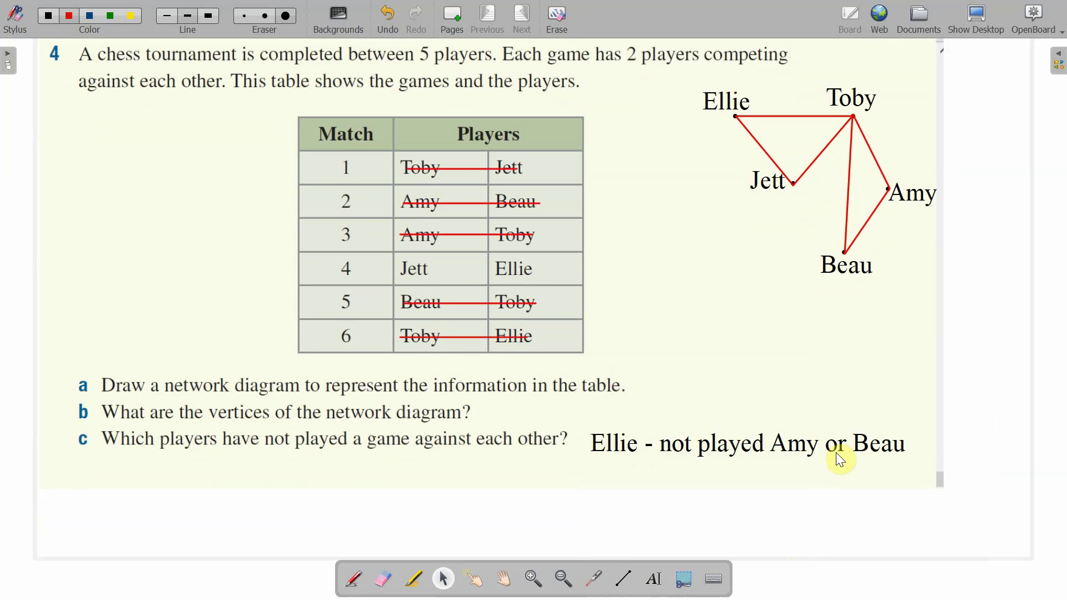
{"action": "left_click_drag", "start_coordinate": [851, 428], "coordinate": [356, 524]}
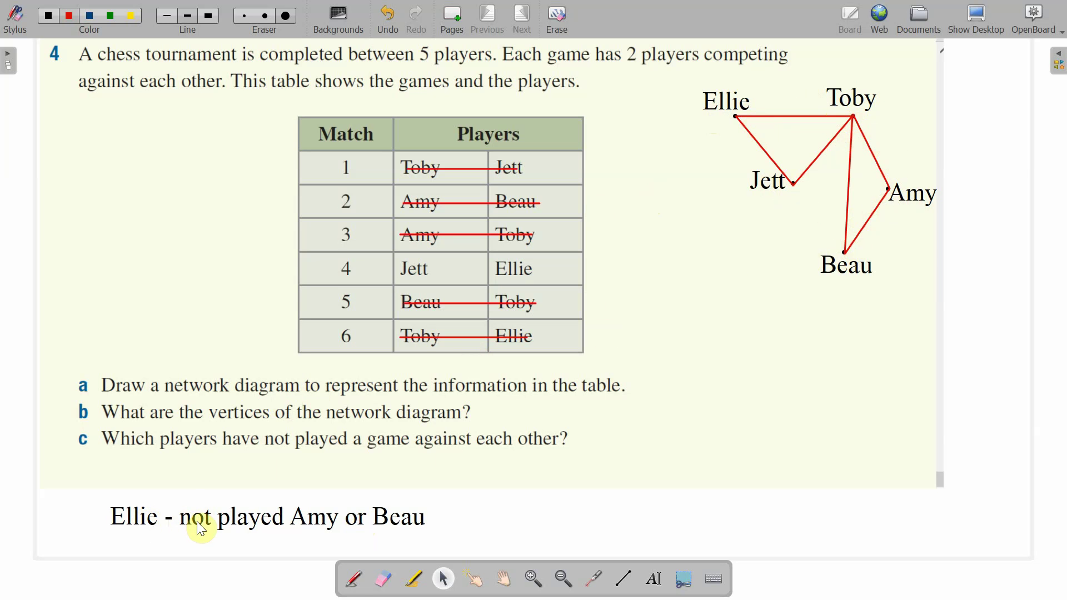
{"action": "left_click", "coordinate": [653, 580]}
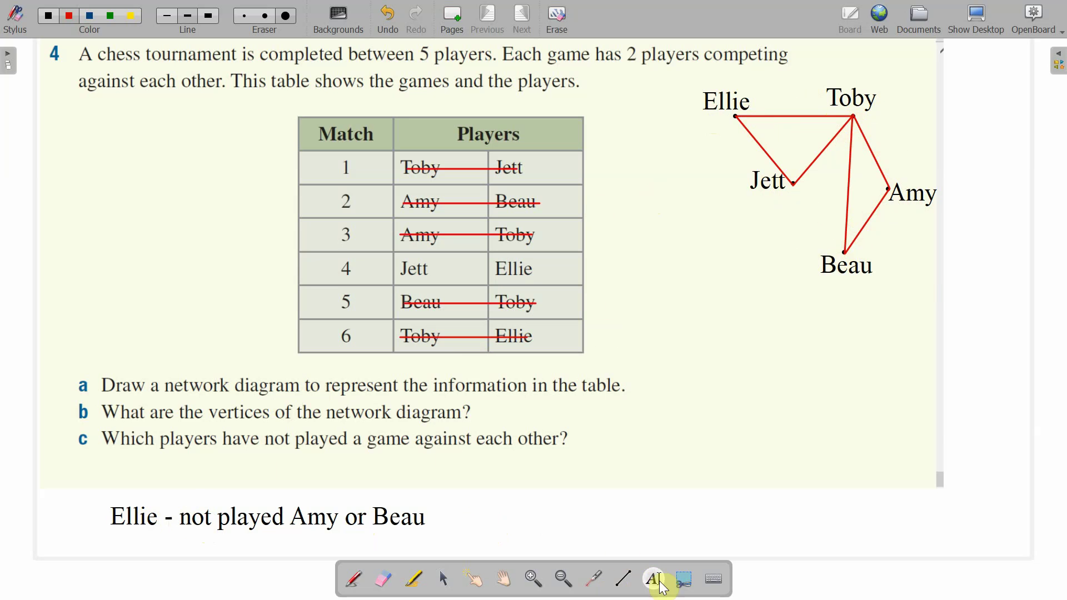
- Add 'Jett - not played Any or Beau' beside the Ellie line, widened to one line
{"action": "left_click", "coordinate": [829, 573]}
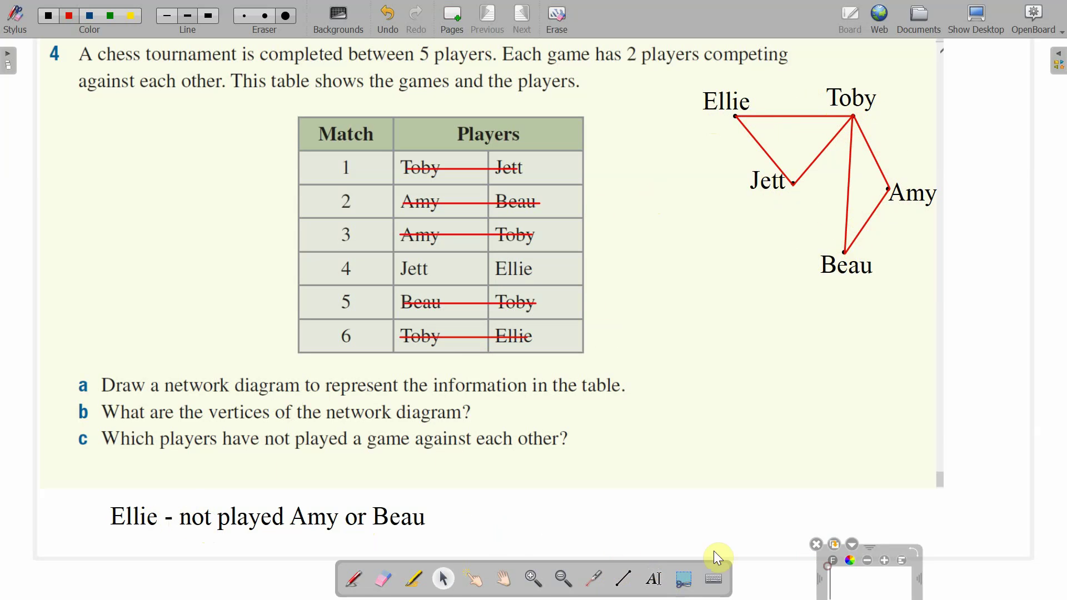
{"action": "left_click_drag", "start_coordinate": [868, 557], "coordinate": [509, 491]}
{"action": "type", "text": "J"}
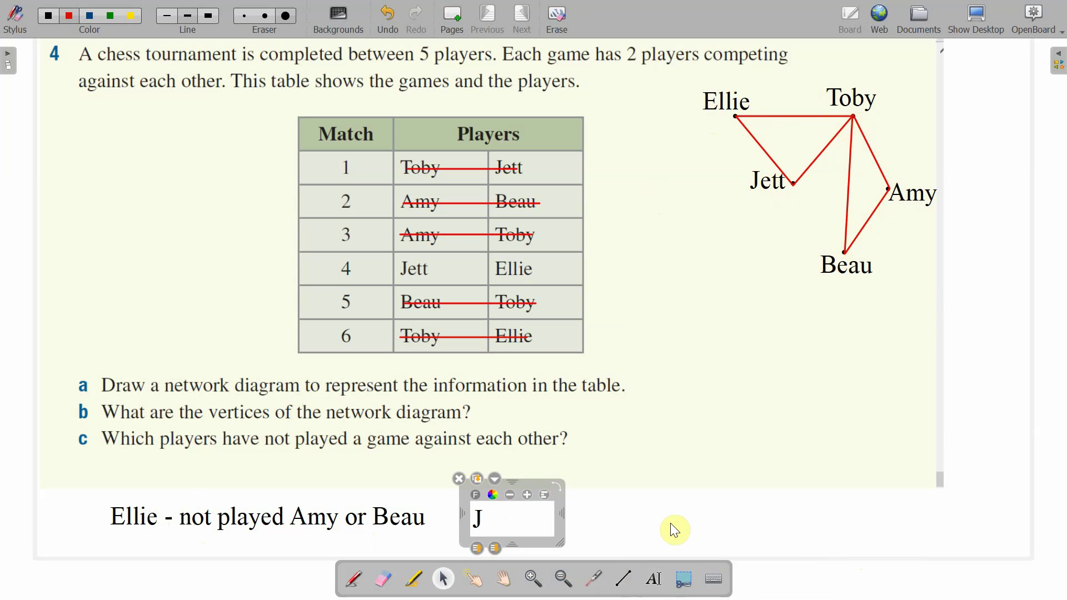
{"action": "type", "text": "ett - no"}
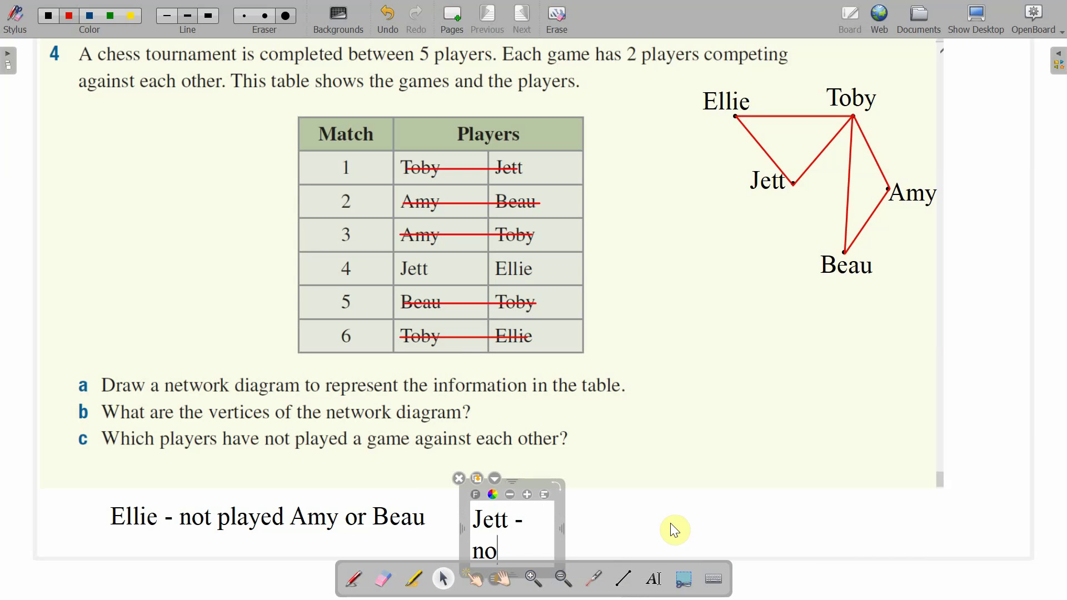
{"action": "type", "text": "t played "}
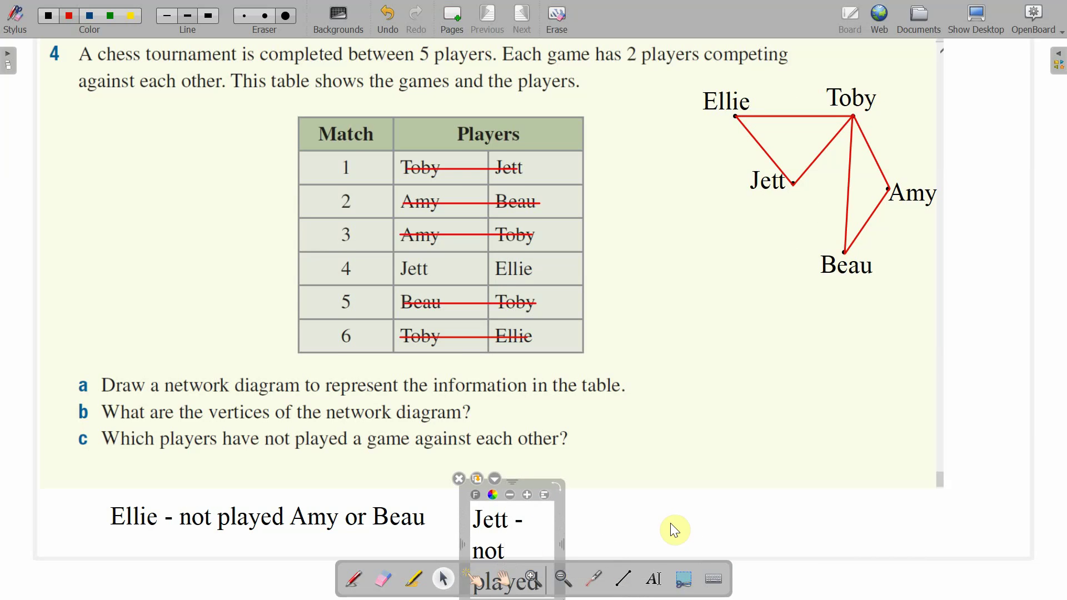
{"action": "type", "text": "Amy o"}
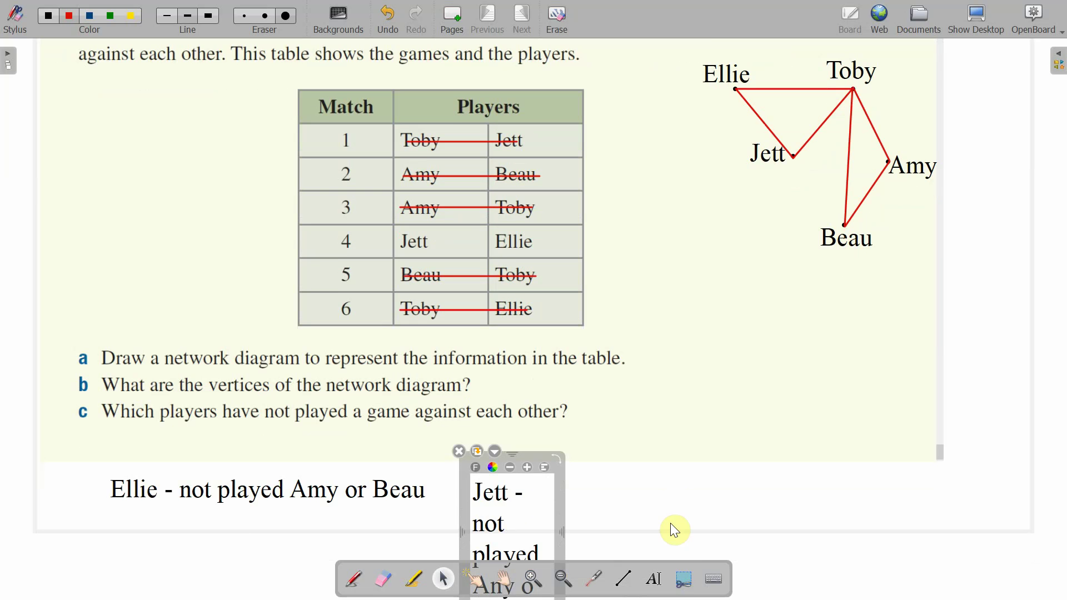
{"action": "type", "text": "r Be"}
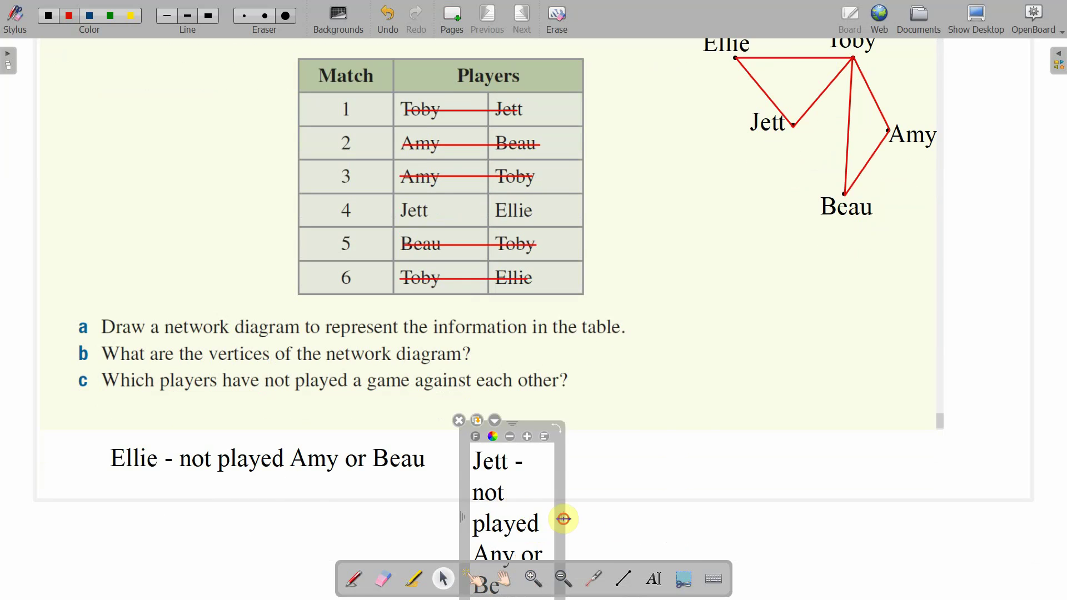
{"action": "left_click_drag", "start_coordinate": [563, 518], "coordinate": [882, 480]}
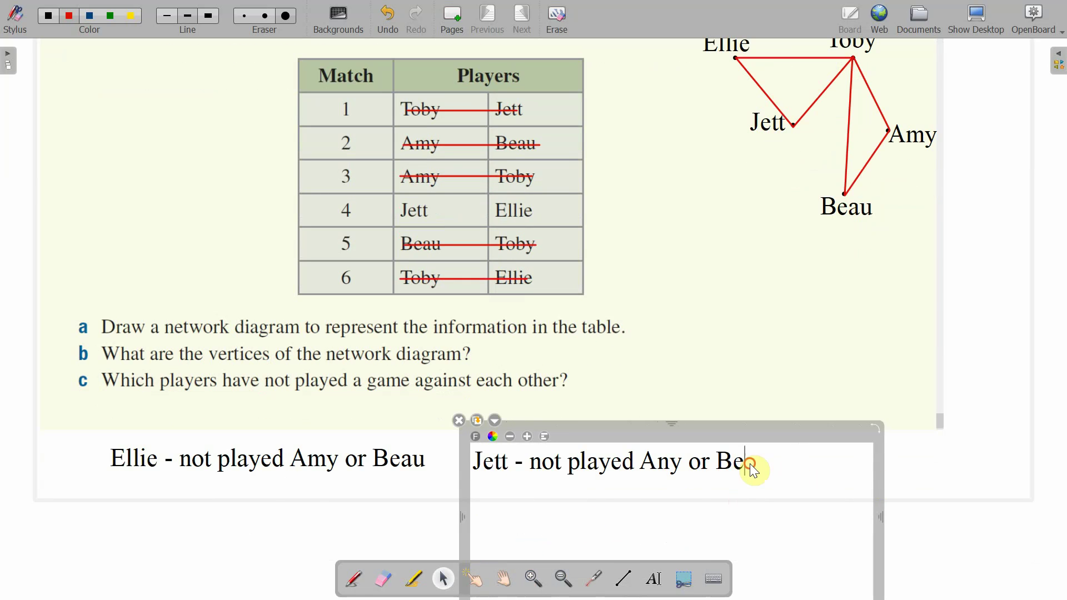
{"action": "type", "text": "au"}
{"action": "left_click", "coordinate": [409, 487]}
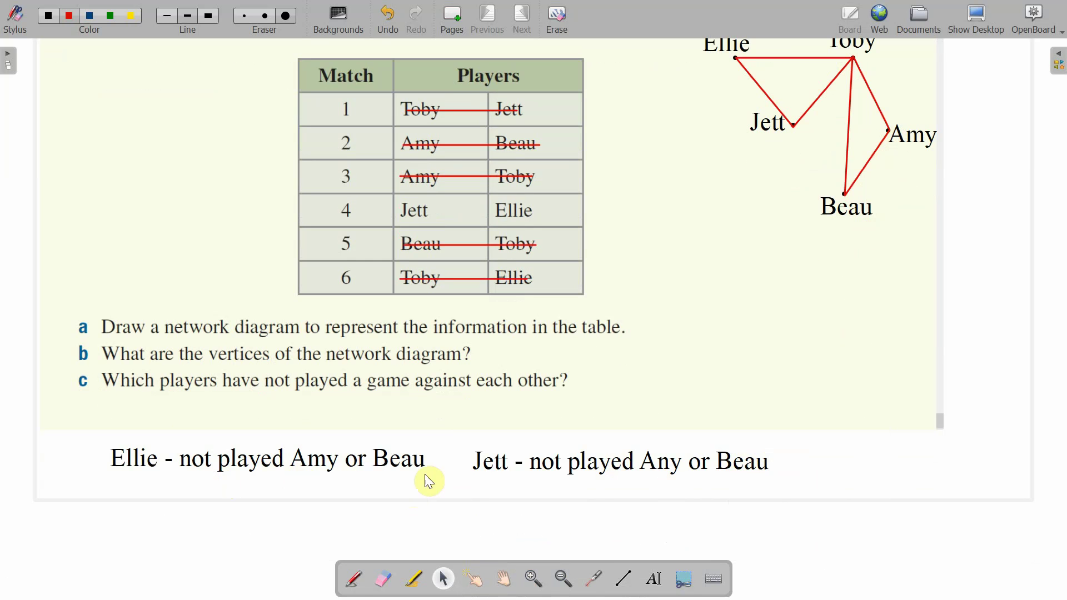
- Correct 'Any' to 'Amy' in the Jett answer so it reads 'Jett - not played Amy or Beau'
{"action": "left_click", "coordinate": [669, 466]}
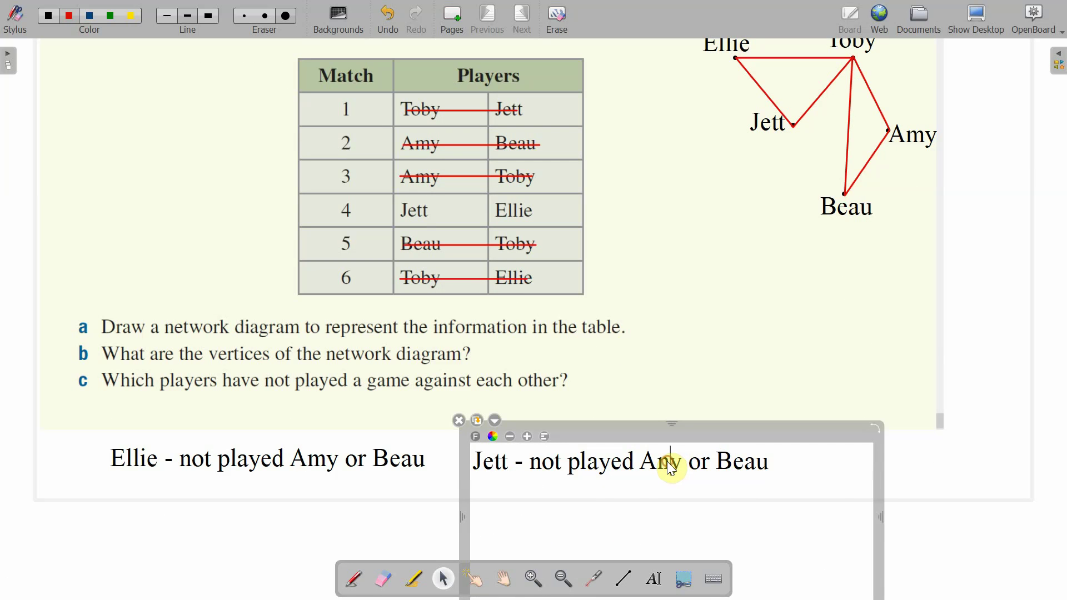
{"action": "key", "text": "BackSpace"}
{"action": "type", "text": "m"}
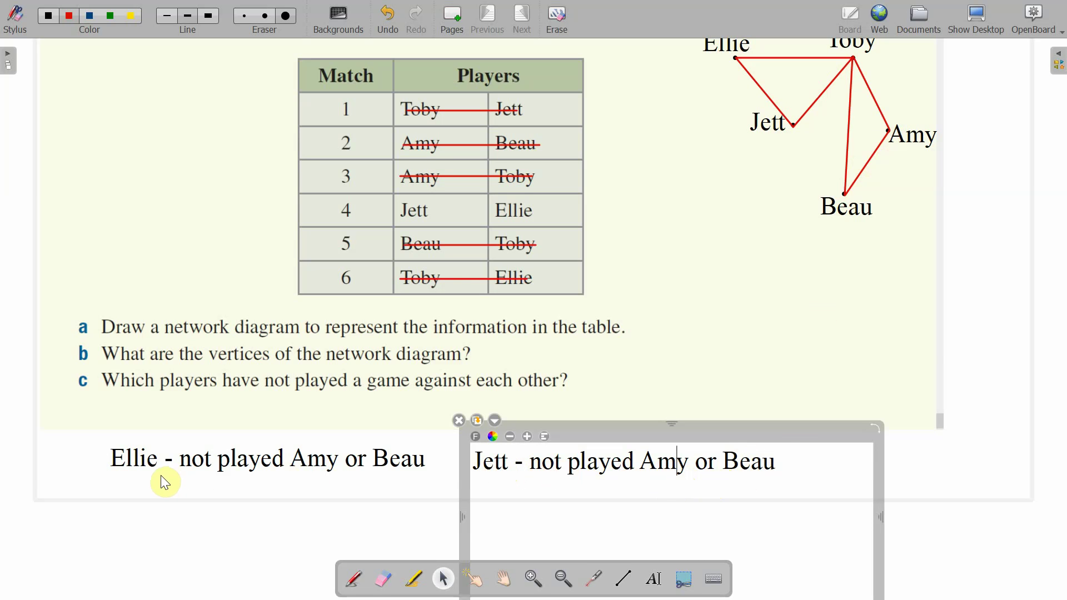
{"action": "left_click", "coordinate": [991, 408]}
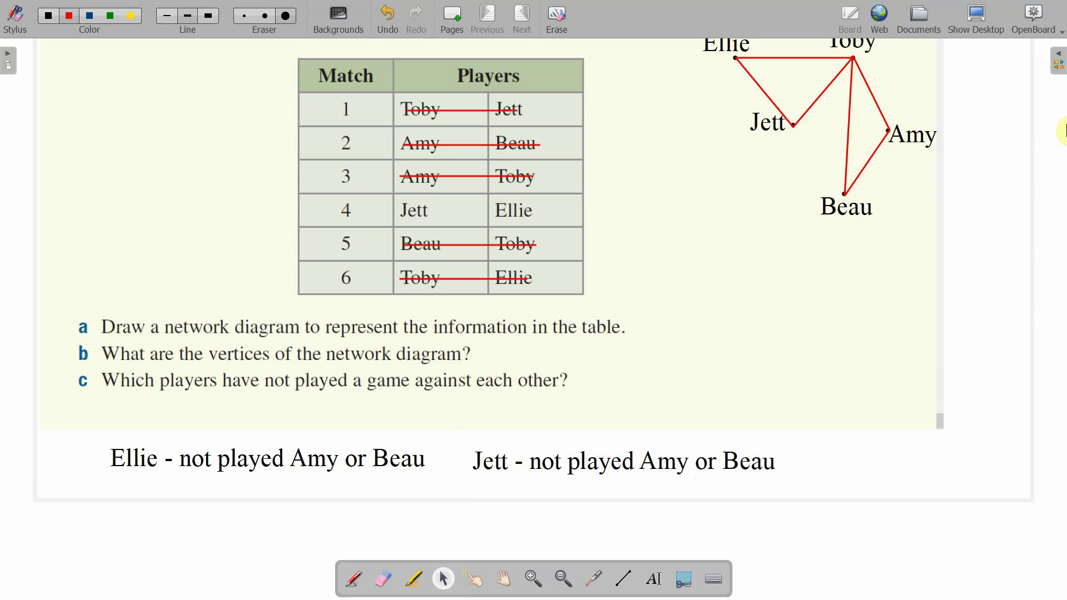
- Pan the page and draw a red line striking through table row 4, Jett versus Ellie
{"action": "left_click", "coordinate": [504, 575]}
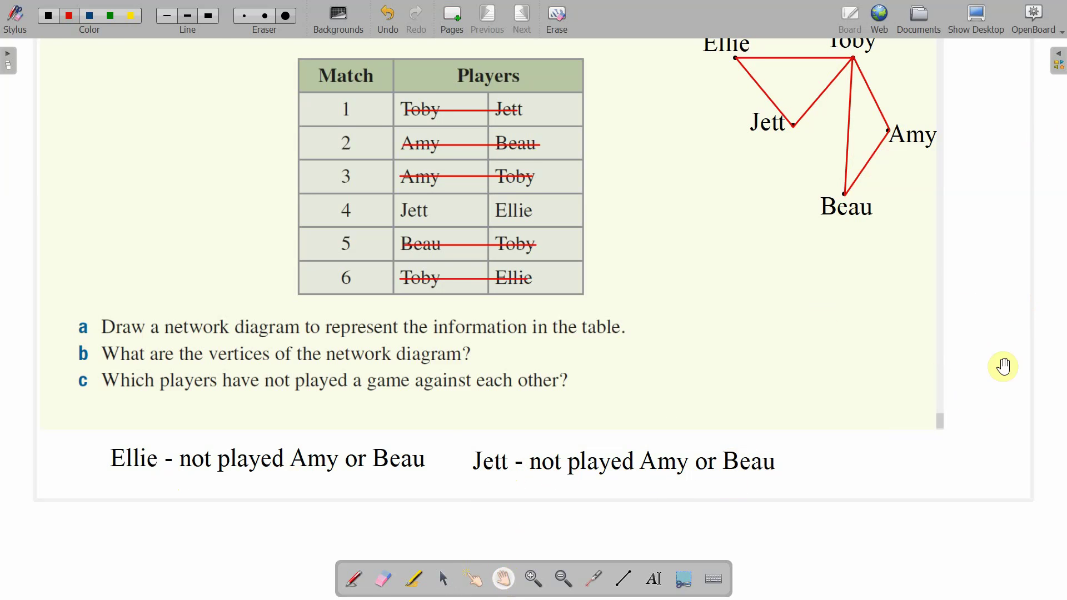
{"action": "left_click_drag", "start_coordinate": [1005, 309], "coordinate": [1005, 351]}
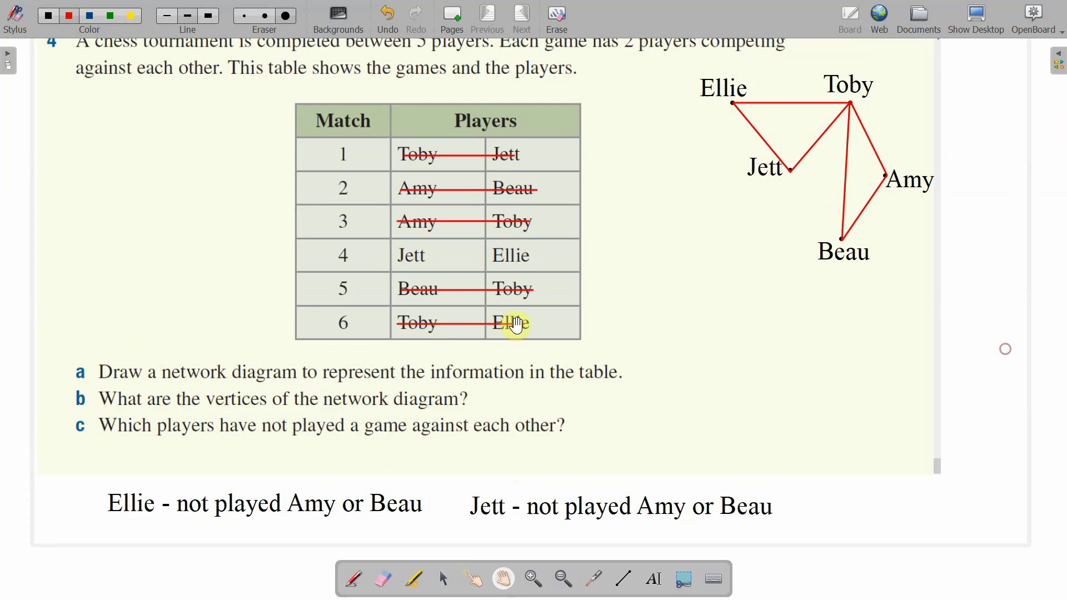
{"action": "left_click", "coordinate": [624, 578]}
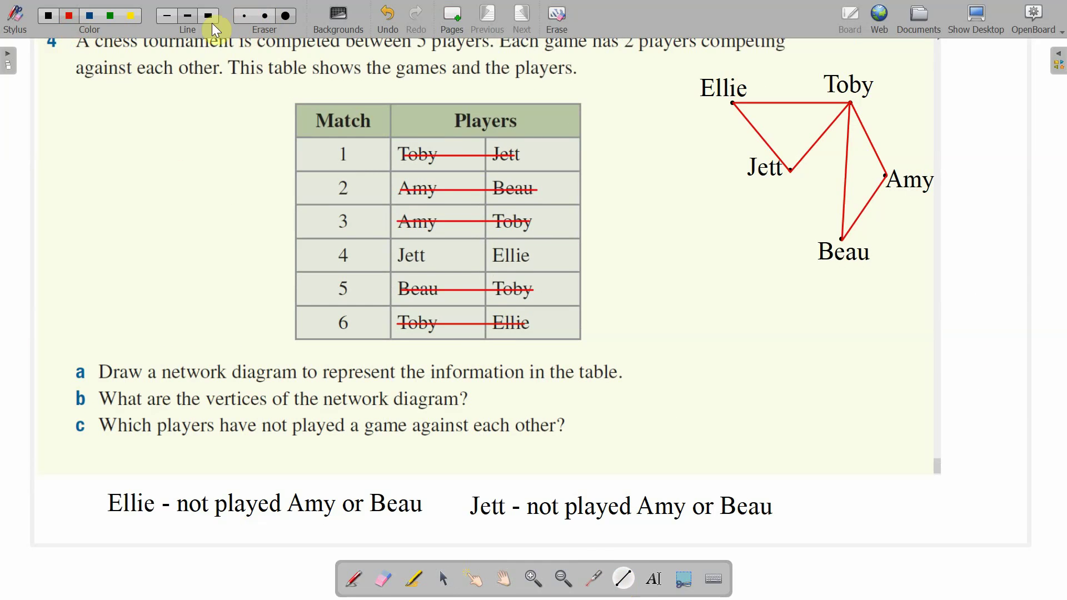
{"action": "left_click_drag", "start_coordinate": [336, 256], "coordinate": [555, 253]}
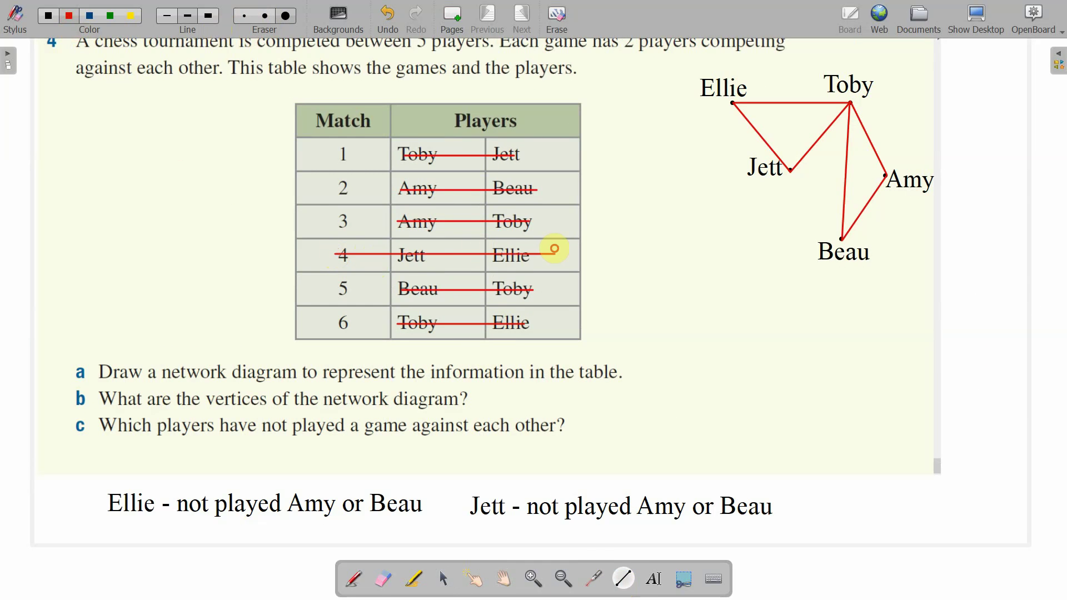